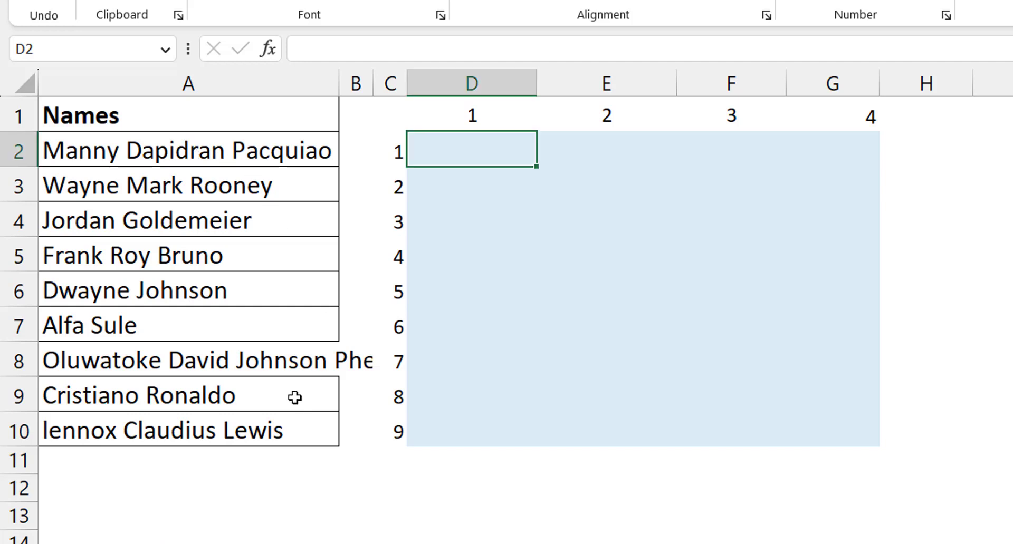
Shorten the entry in cell A8 to its first three names by removing the fourth
left_click(270, 371)
left_click_drag(471, 43, 607, 39)
key("BackSpace")
key("Delete")
key("Return")
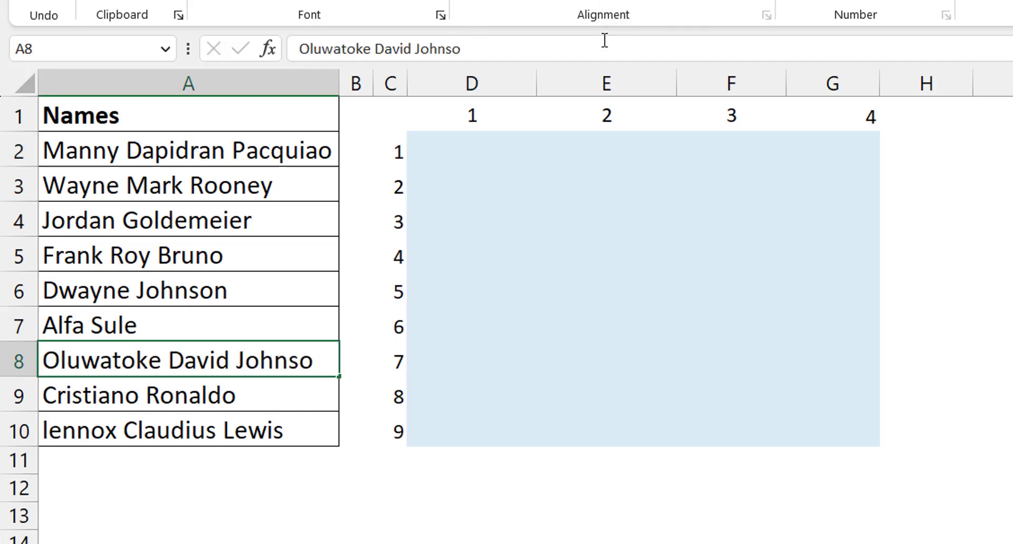
key("Up")
left_click(548, 46)
type("n")
key("ctrl+Return")
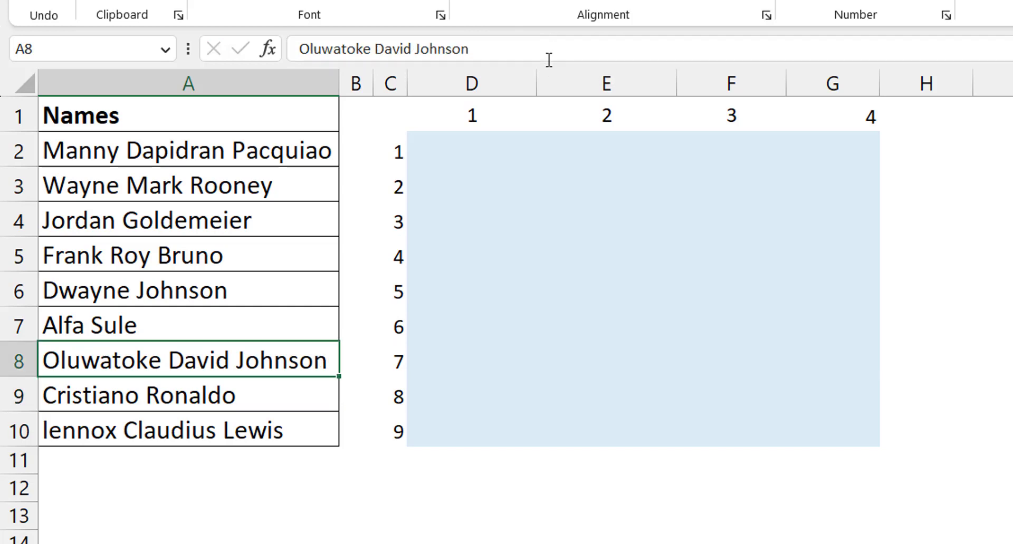
Enter =TEXTSPLIT(A2," ") in D2 and fill the formula down to D10
left_click(248, 153)
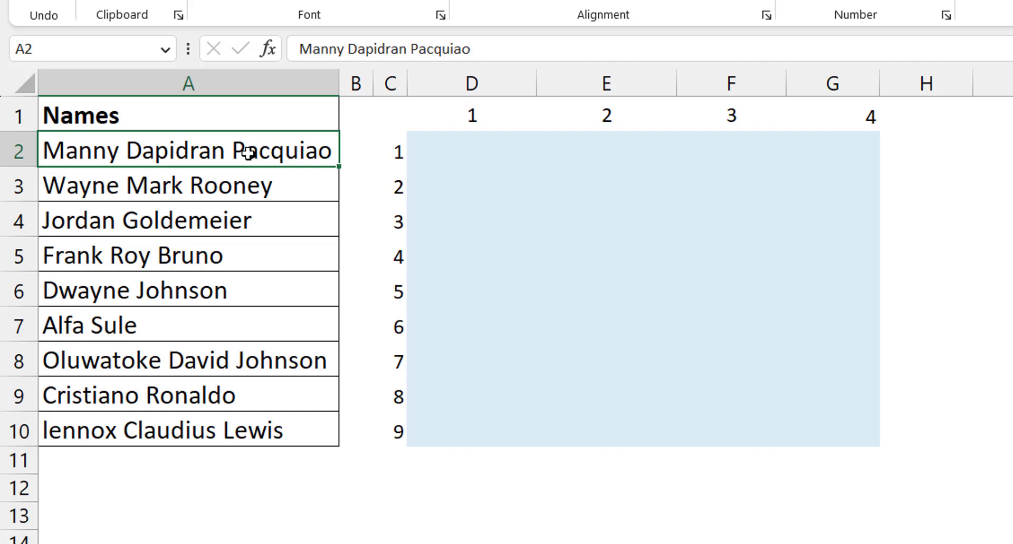
key("Right")
key("Right")
key("Right")
type("=")
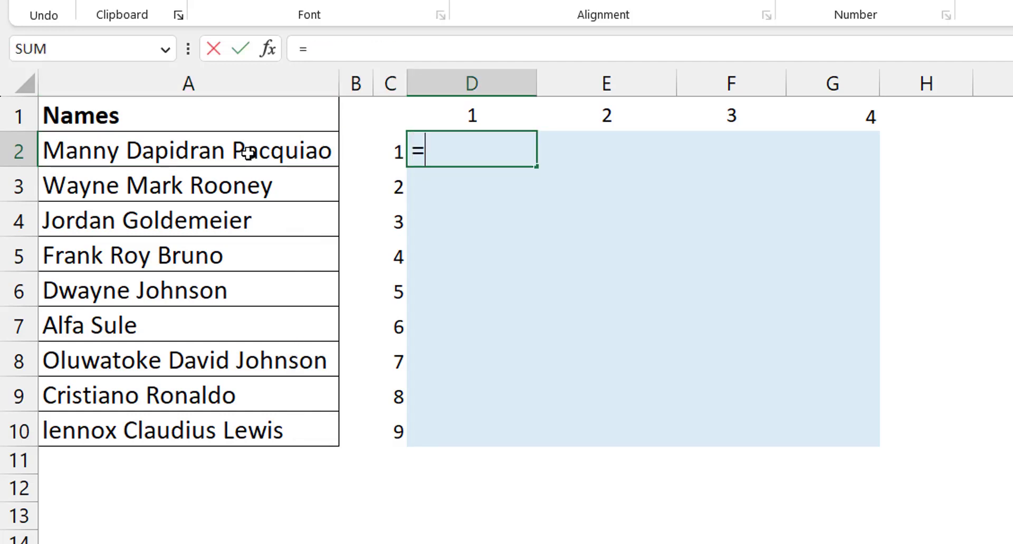
type("textspli")
key("Tab")
key("Left")
key("Left")
key("Left")
type(",\" \")")
key("ctrl+Return")
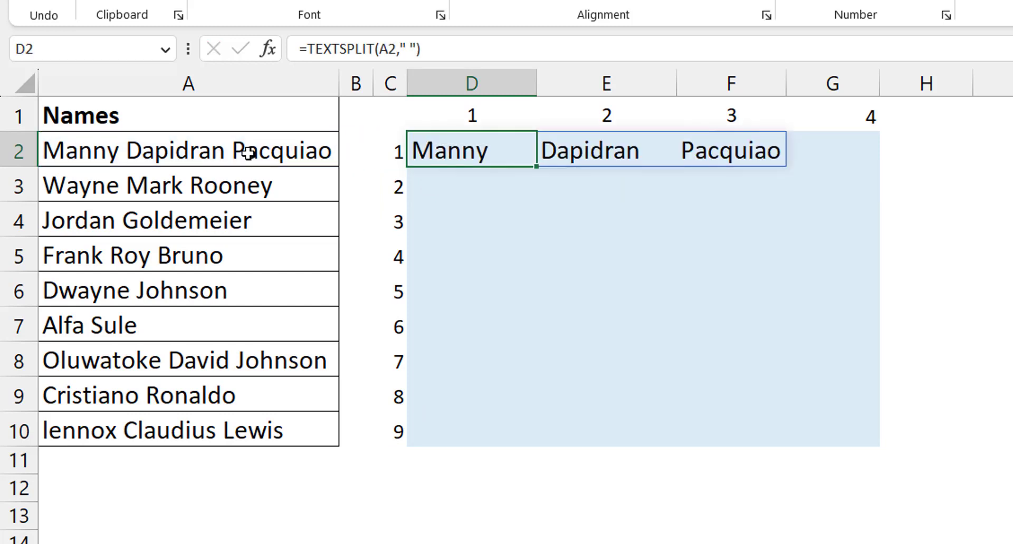
left_click_drag(536, 166, 541, 433)
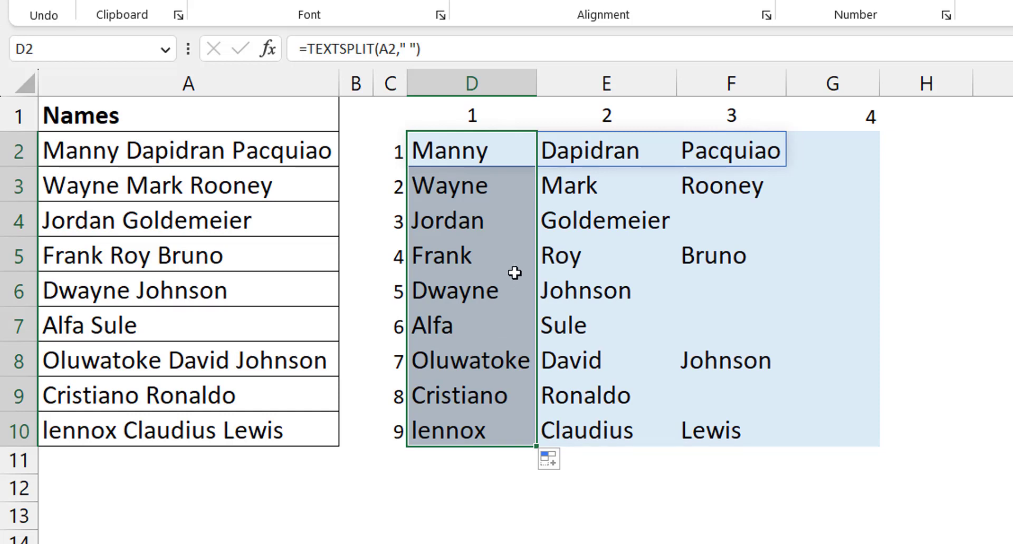
Extend the text reference of the D2 formula to the whole list, making it =TEXTSPLIT(A2:A10," ")
left_click(489, 153)
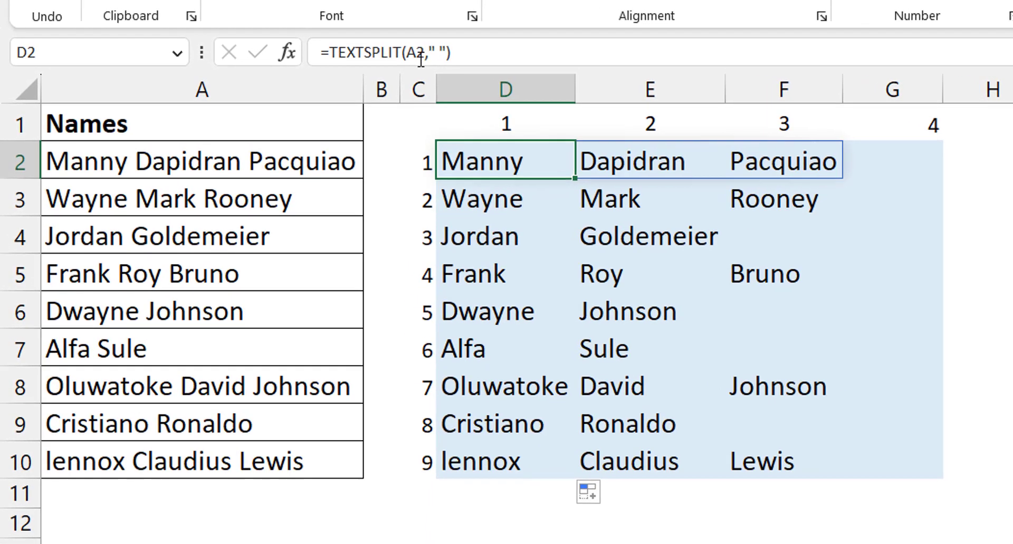
left_click(392, 49)
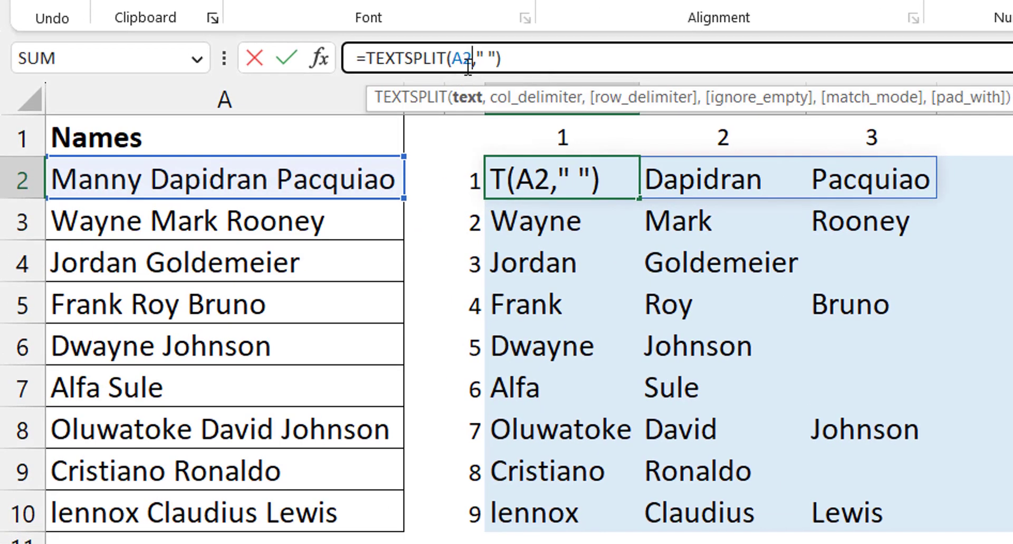
type(":A10")
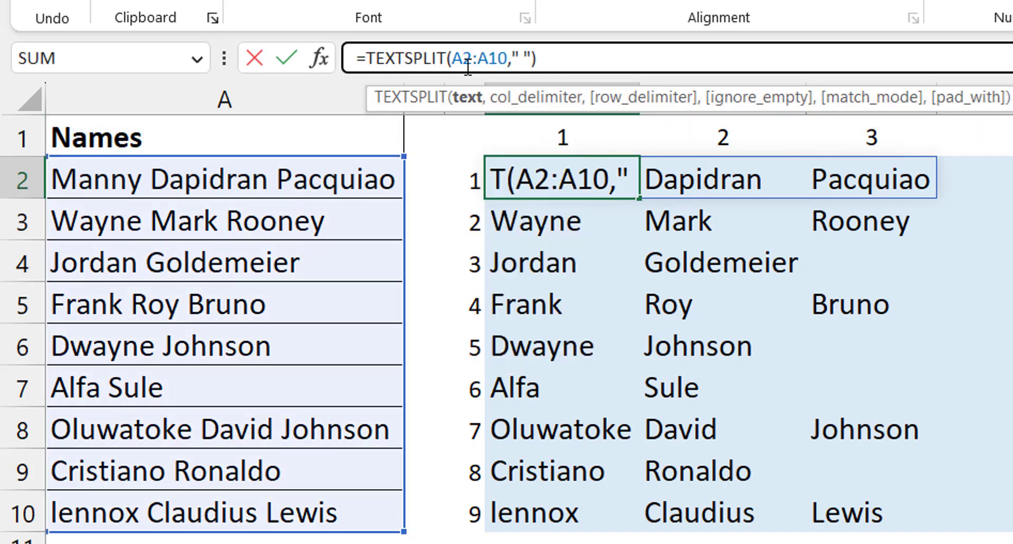
key("Return")
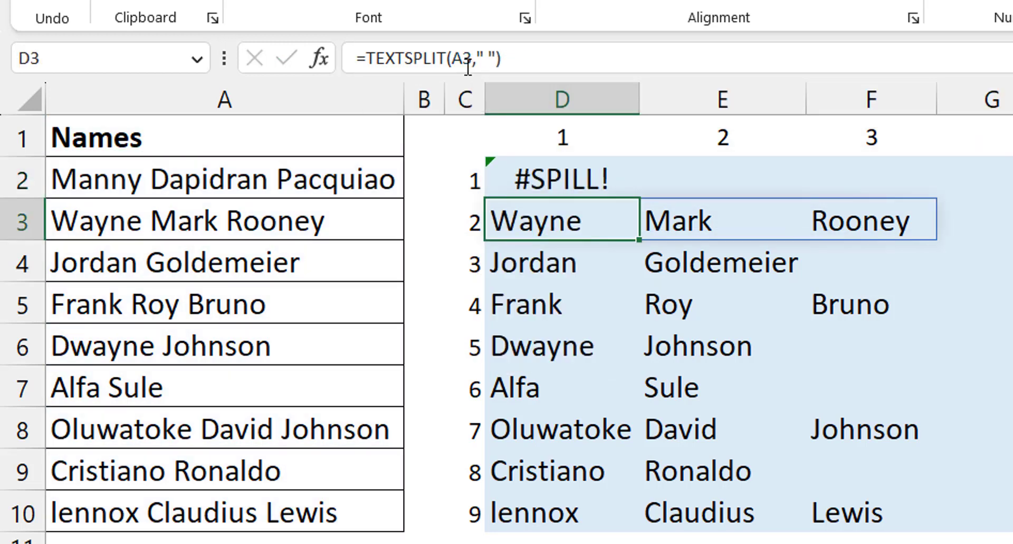
Clear the copied TEXTSPLIT formulas below D2, from row 3 to row 10
key("Up")
key("Down")
key("ctrl+shift+Down")
key("ctrl+shift+Right")
key("Delete")
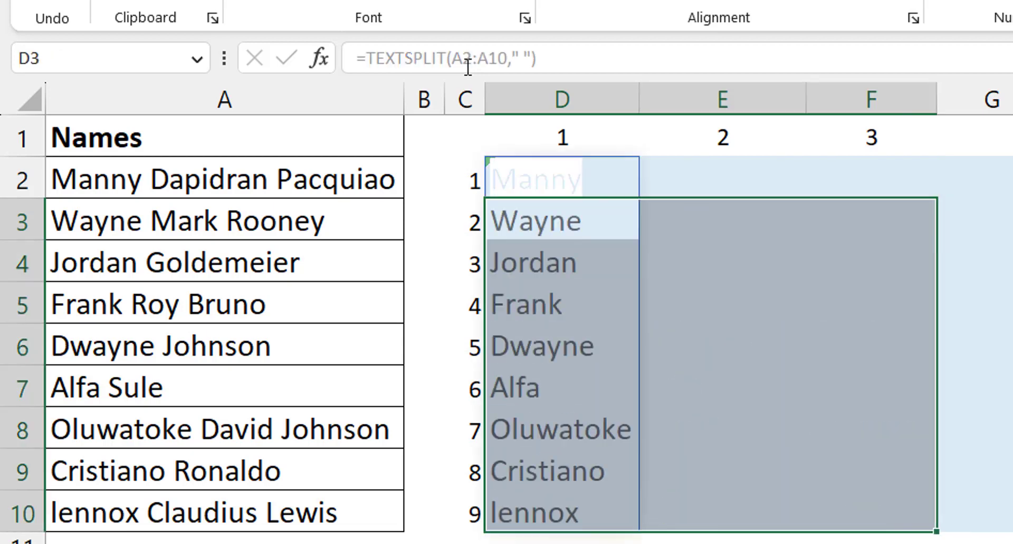
key("Up")
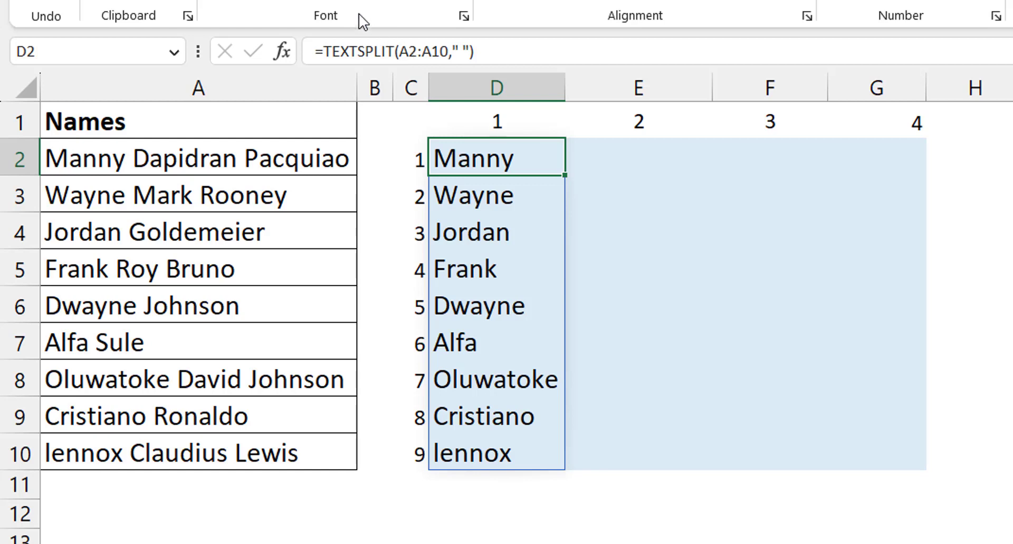
Restrict the D2 formula to the first name only, as =TEXTSPLIT(A2," ")
left_click(438, 59)
key("BackSpace")
key("BackSpace")
key("BackSpace")
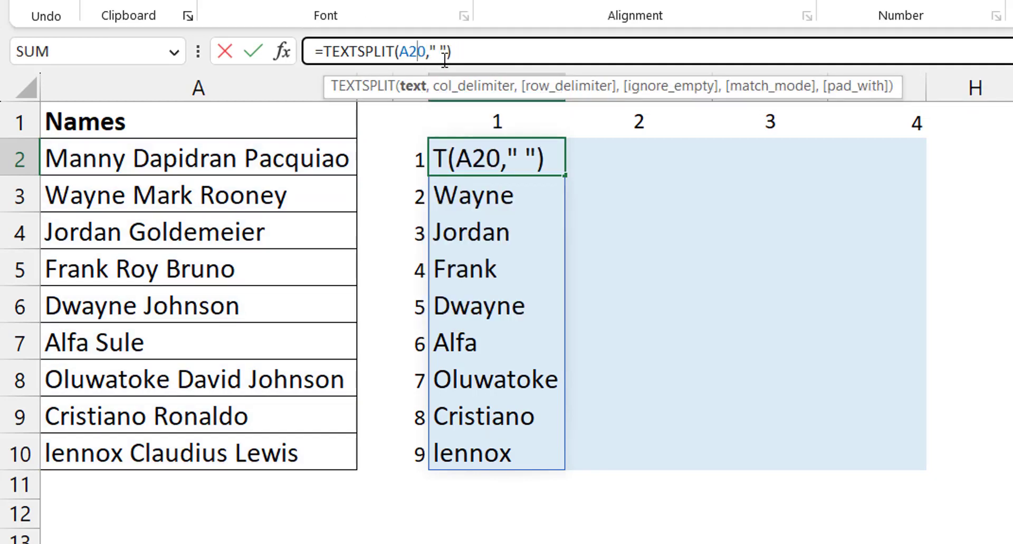
key("Delete")
key("ctrl+Return")
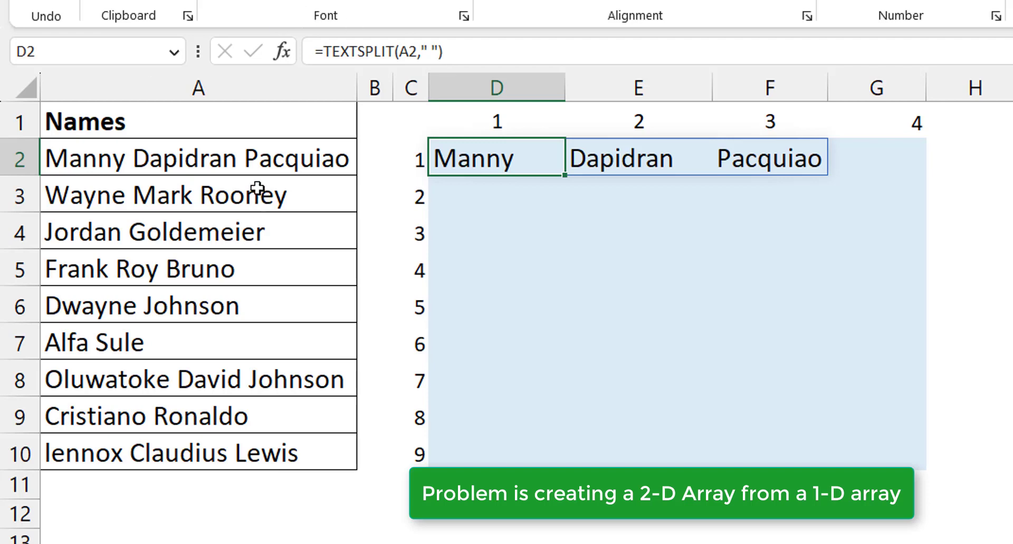
Review the source names in A2:A10 and clear the TEXTSPLIT formula from D2
left_click_drag(253, 162, 248, 467)
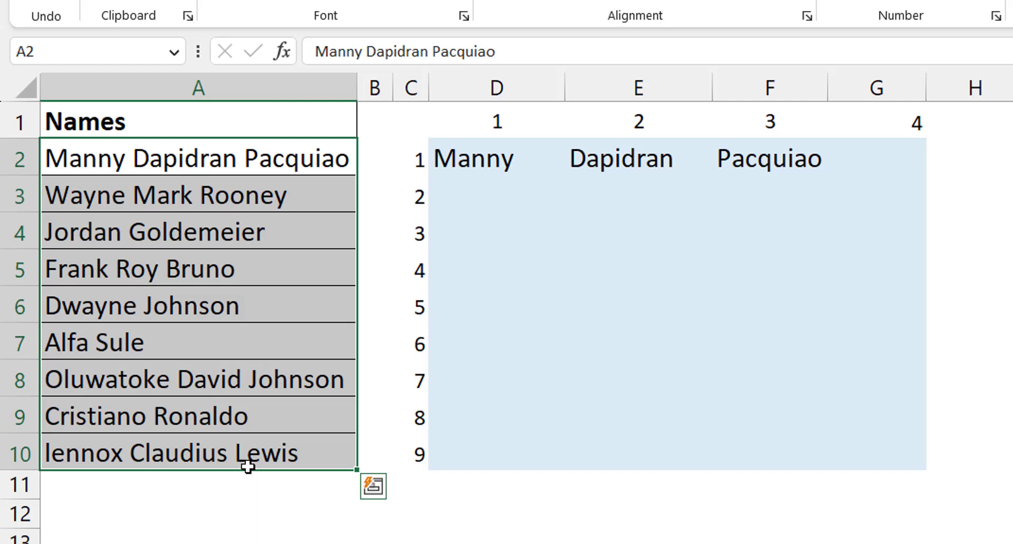
key("Right")
key("Right")
key("Right")
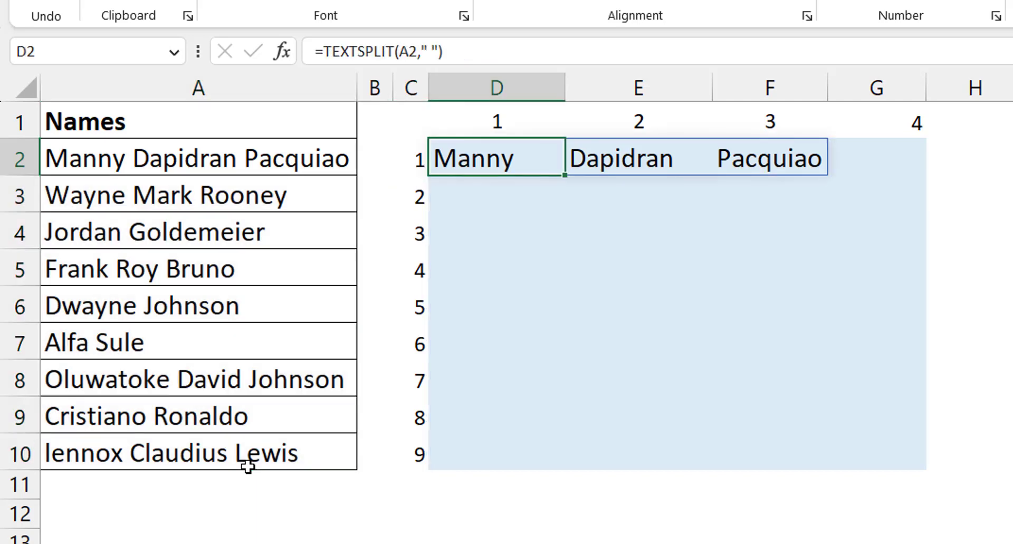
key("Delete")
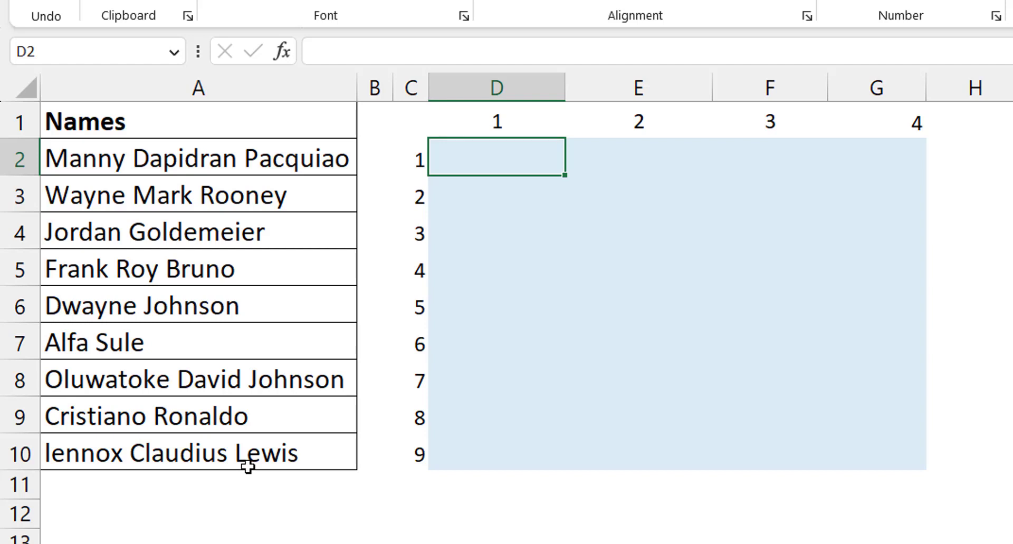
Build a running total of column C with =C2 in D2 and =C3+D2 in D3, filled down to D10
type("=")
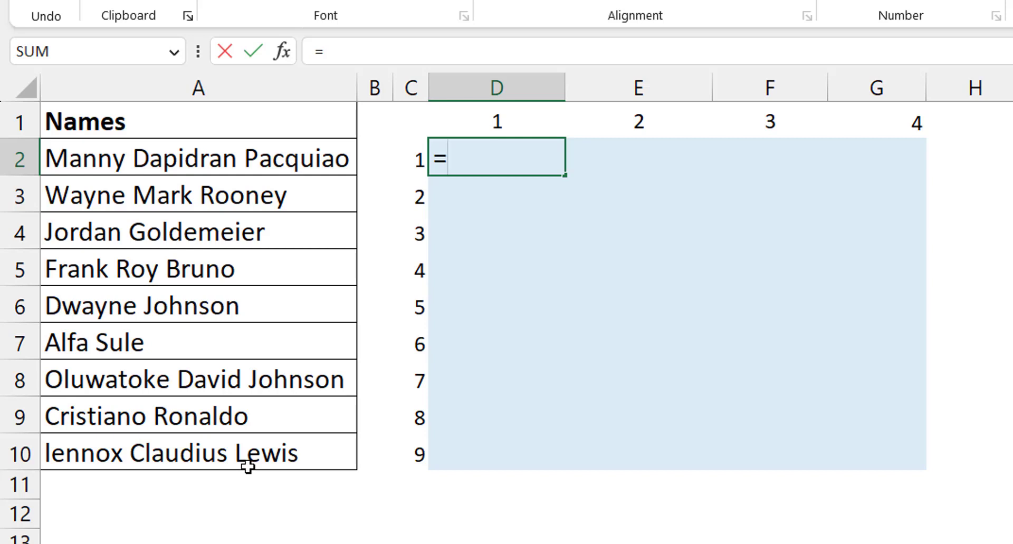
key("Left")
key("Return")
type("=")
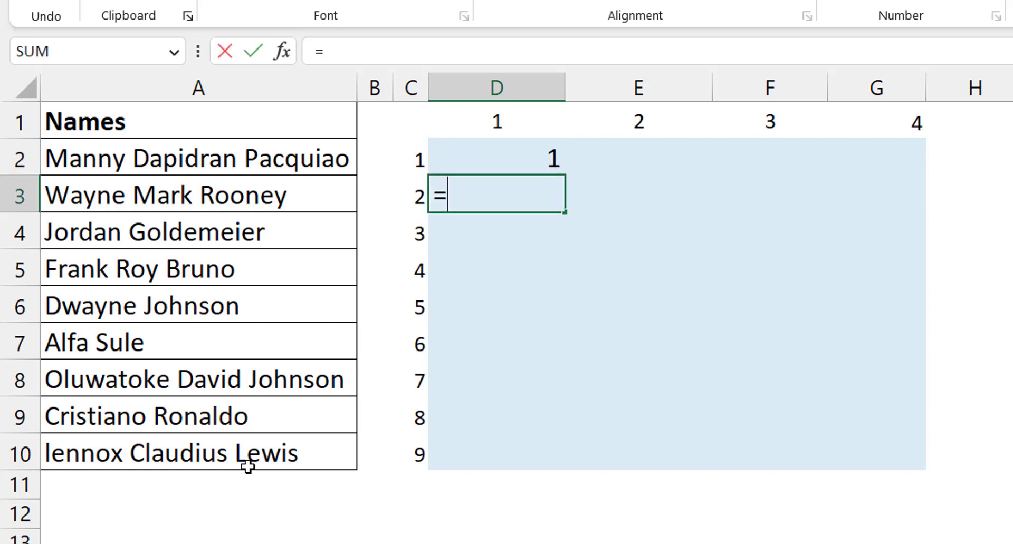
key("Left")
type("+")
key("Up")
key("ctrl+Return")
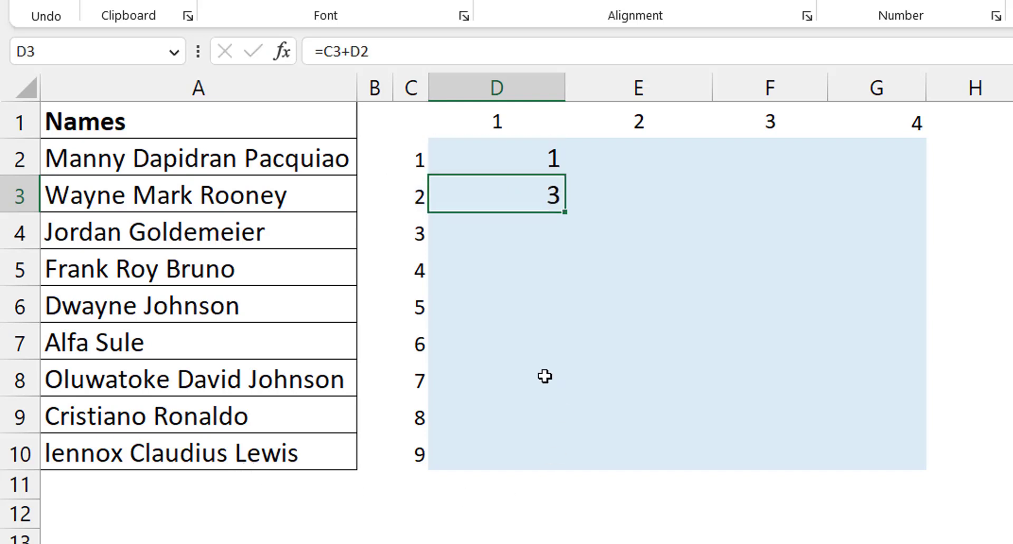
double_click(564, 211)
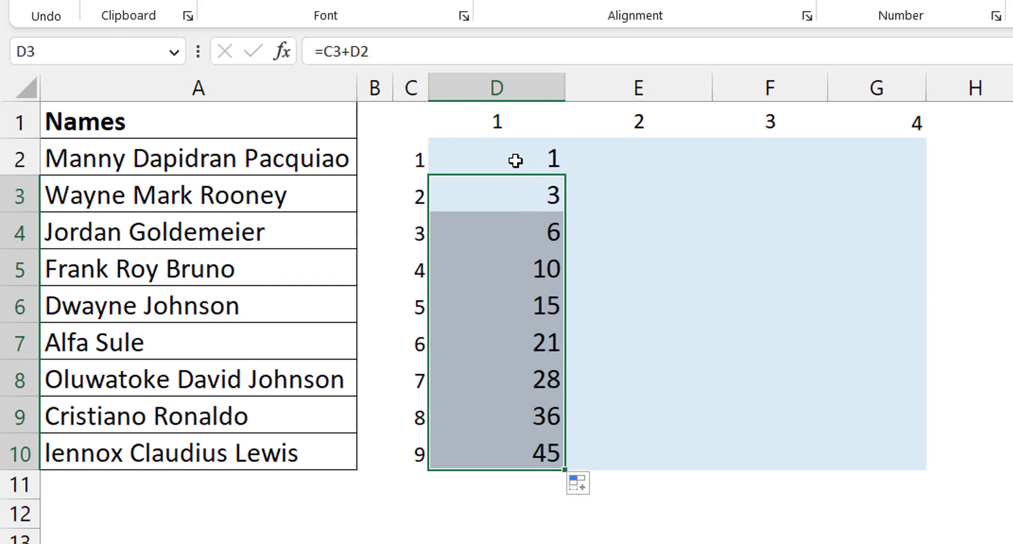
Examine the running-total formulas cell by cell from D2 down to D10
left_click(515, 159)
key("Down")
key("Up")
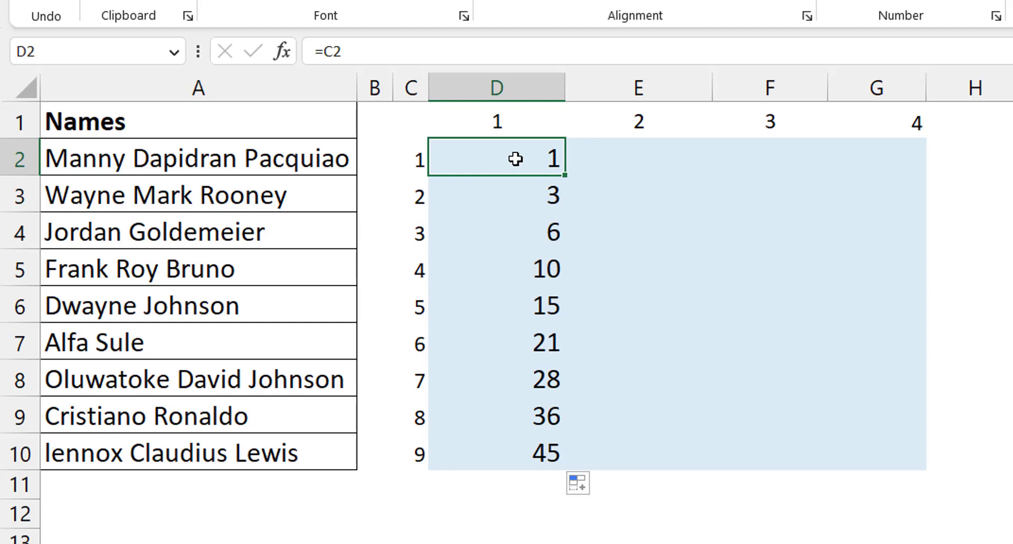
key("Down")
key("Down")
key("Down")
key("Down")
key("Down")
key("Down")
key("Down")
key("Down")
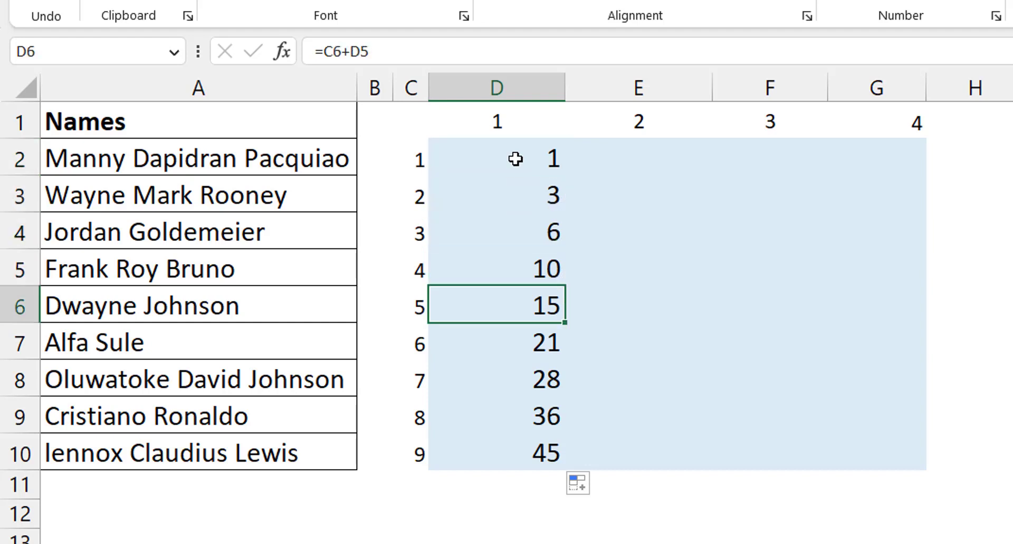
Try clearing the single cells D10 and D6 in the running total, and undo both deletions
key("Delete")
key("Up")
key("Up")
key("Up")
key("Up")
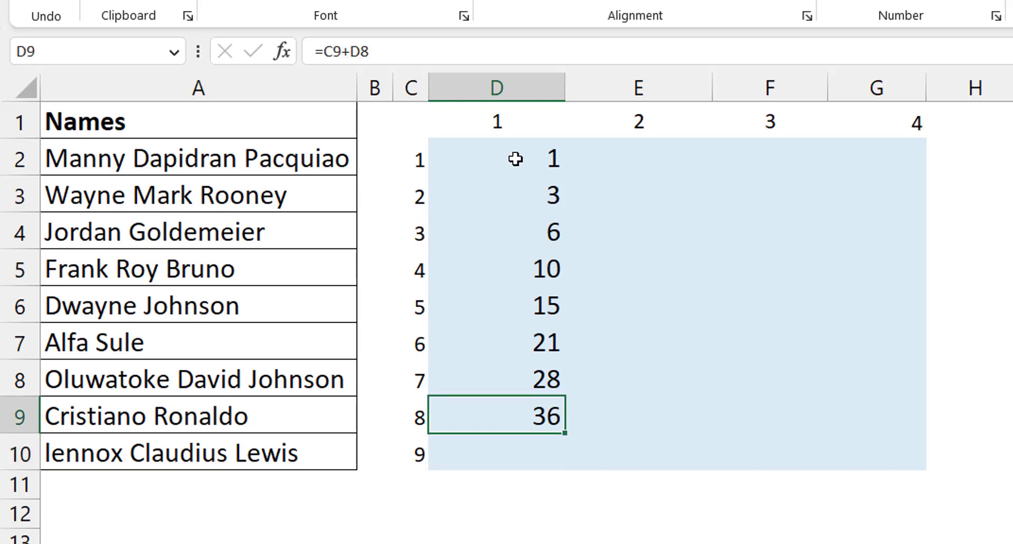
key("Delete")
key("ctrl+z")
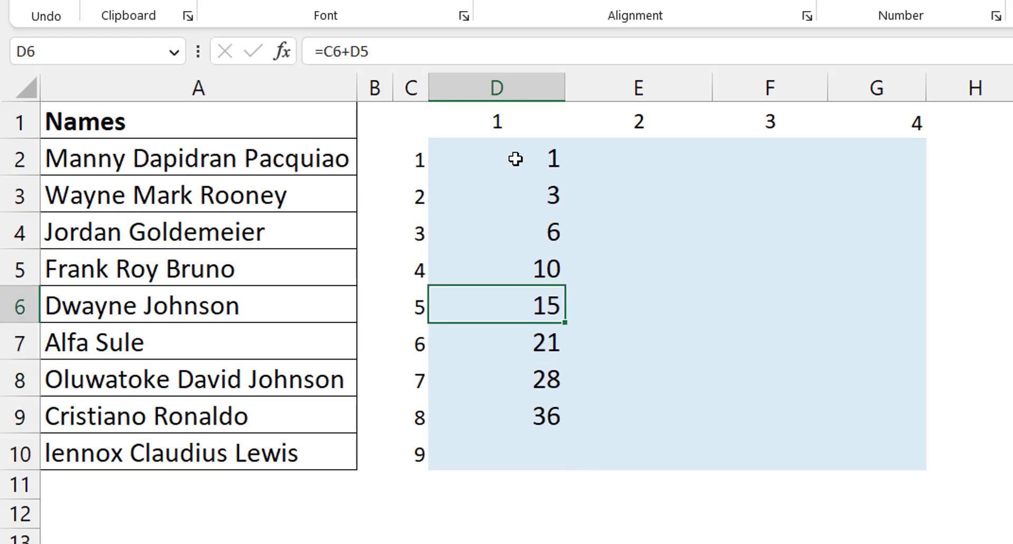
key("ctrl+z")
Clear all the running-total formulas from D2:D10
key("Up")
key("ctrl+Up")
key("Down")
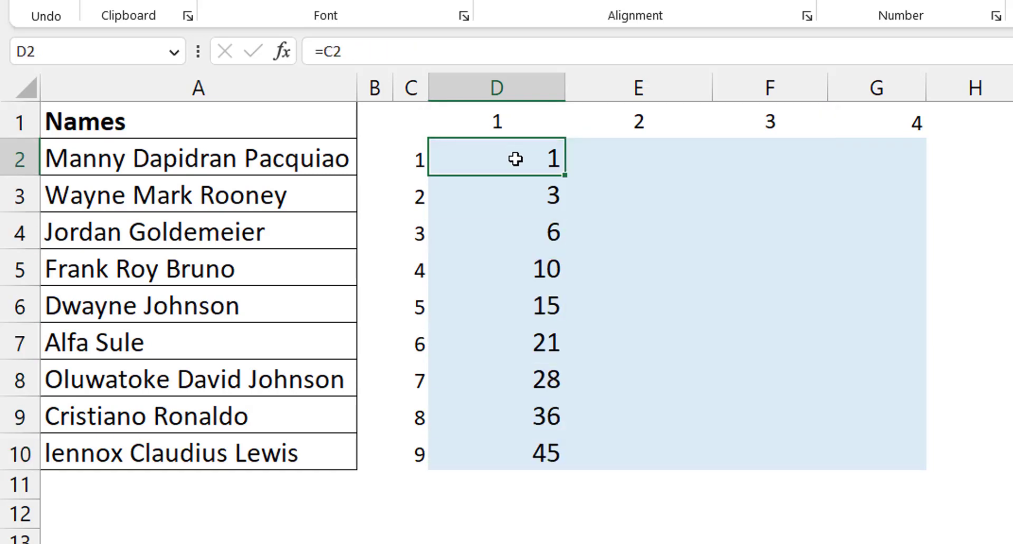
key("ctrl+shift+Down")
key("Delete")
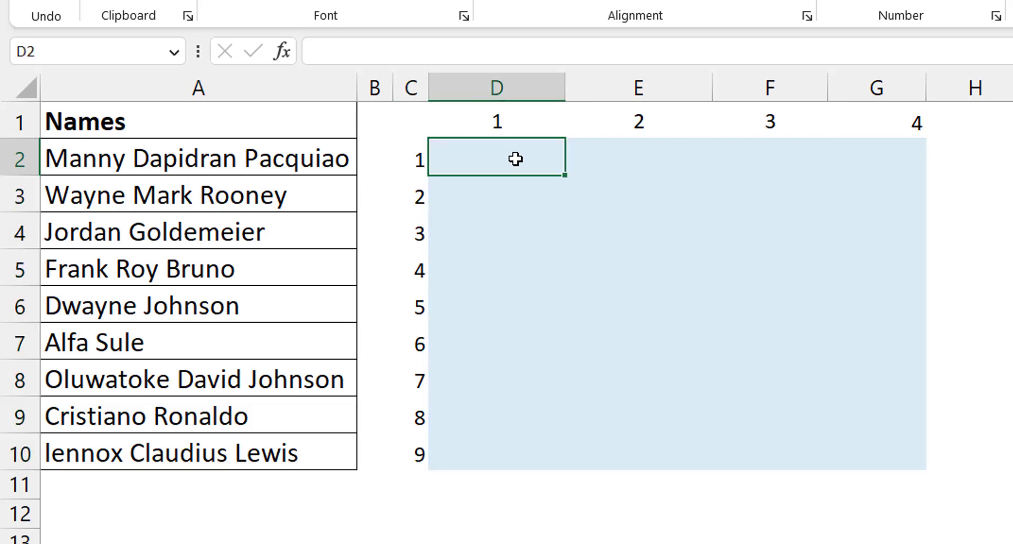
Enter the spilling running-total formula =SCAN(0,C2#,LAMBDA(a,b,a+b)) in D2
type("=")
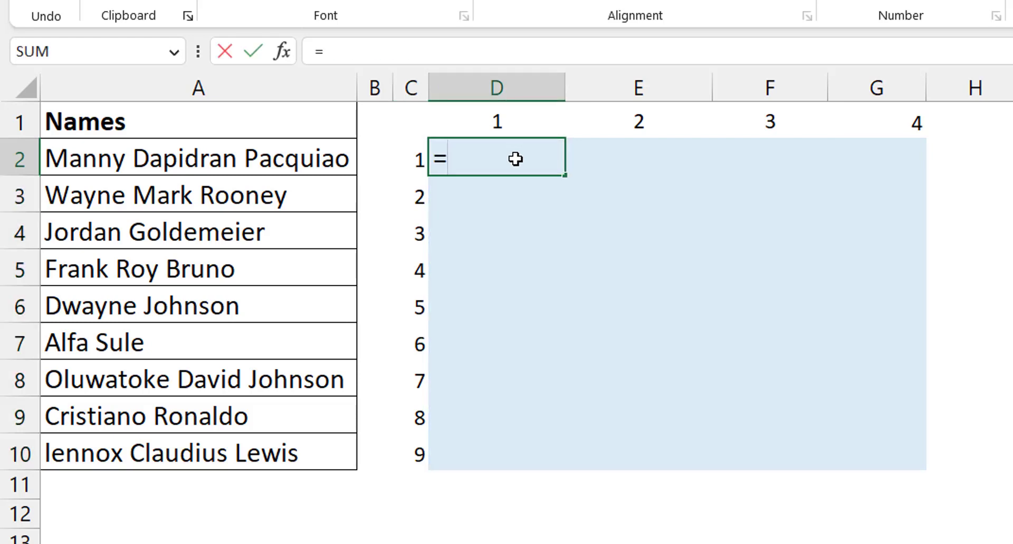
type("sca")
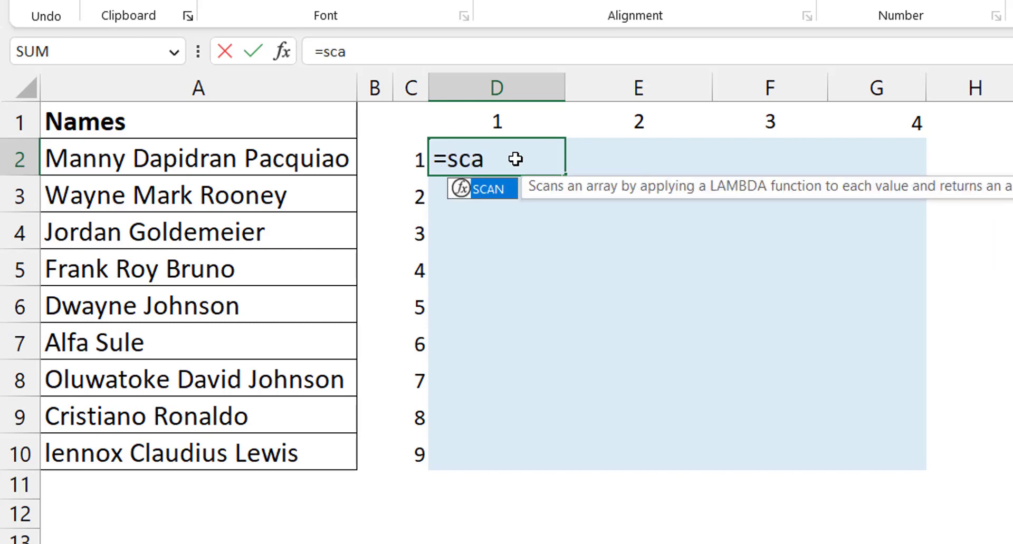
key("Tab")
type("0")
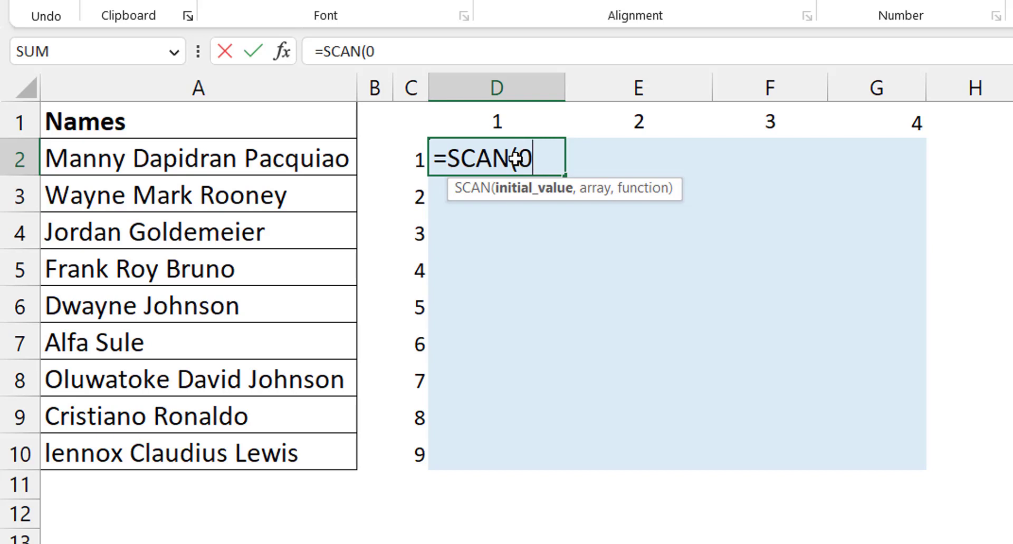
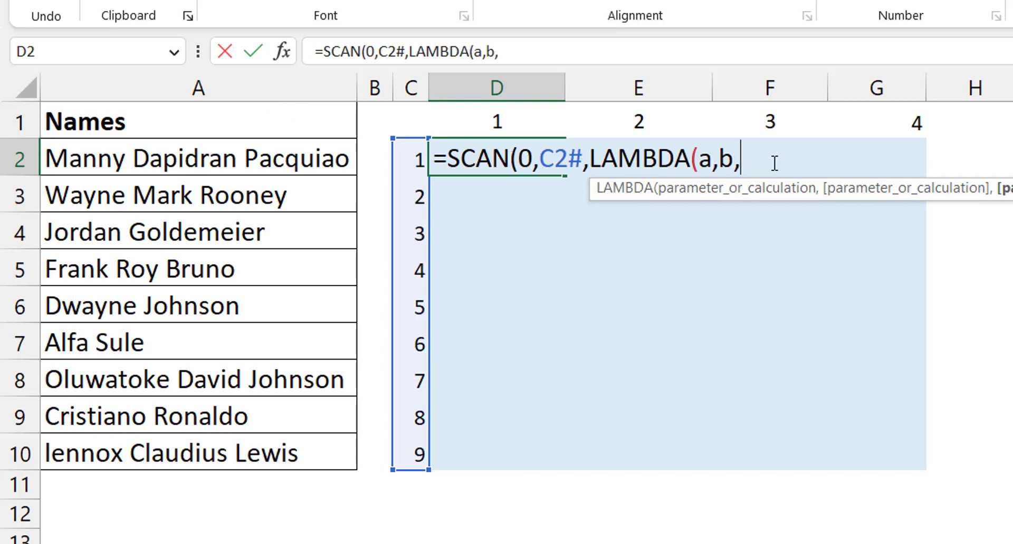
type("a+")
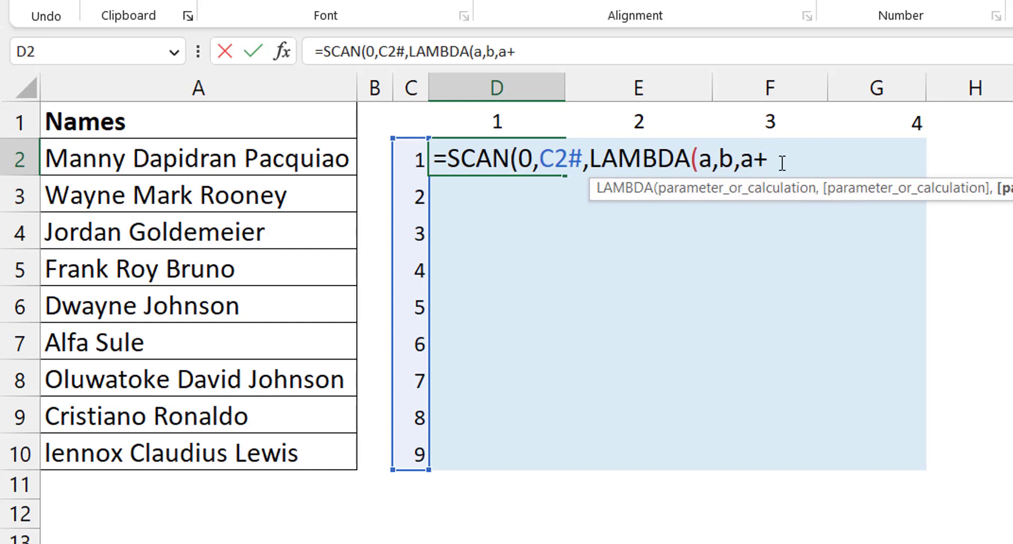
type("b")
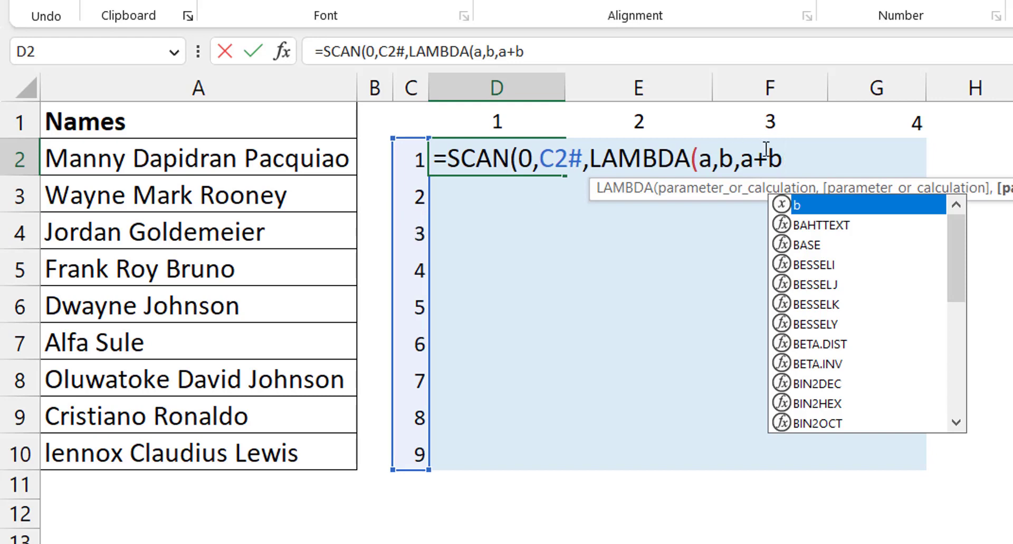
type("))")
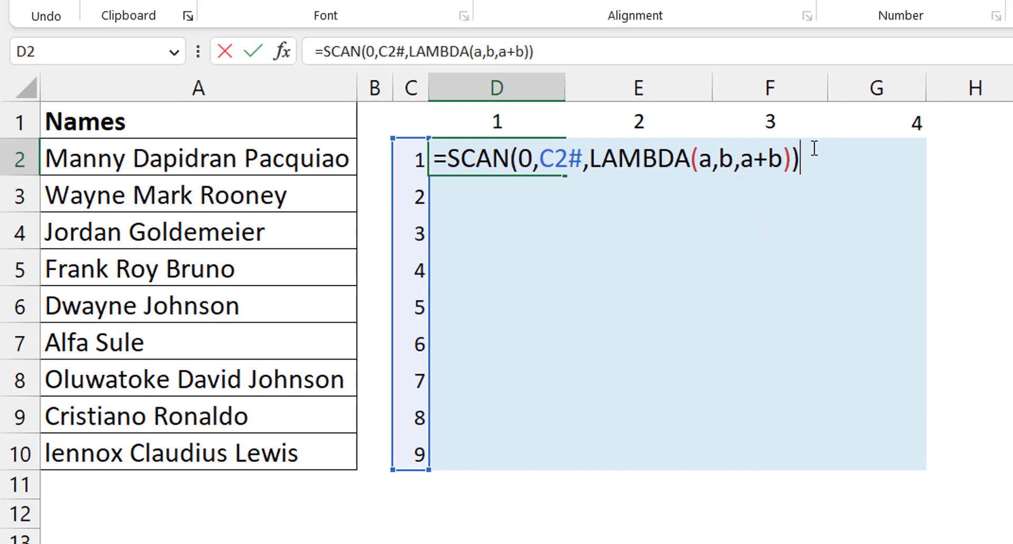
key("Return")
key("Up")
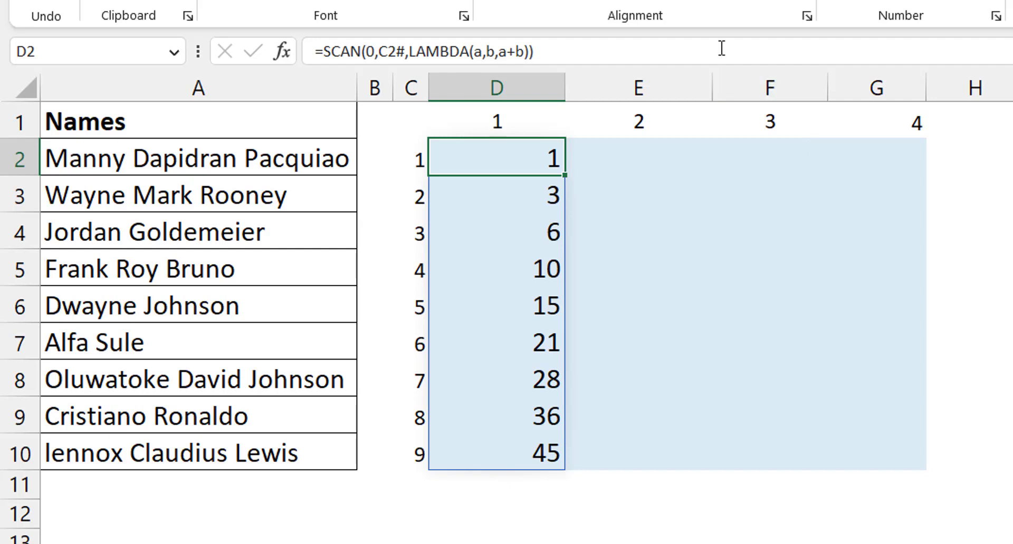
Replace SCAN with REDUCE in the D2 formula so it reads =REDUCE(0,C2#,LAMBDA(a,b,a+b))
left_click(363, 52)
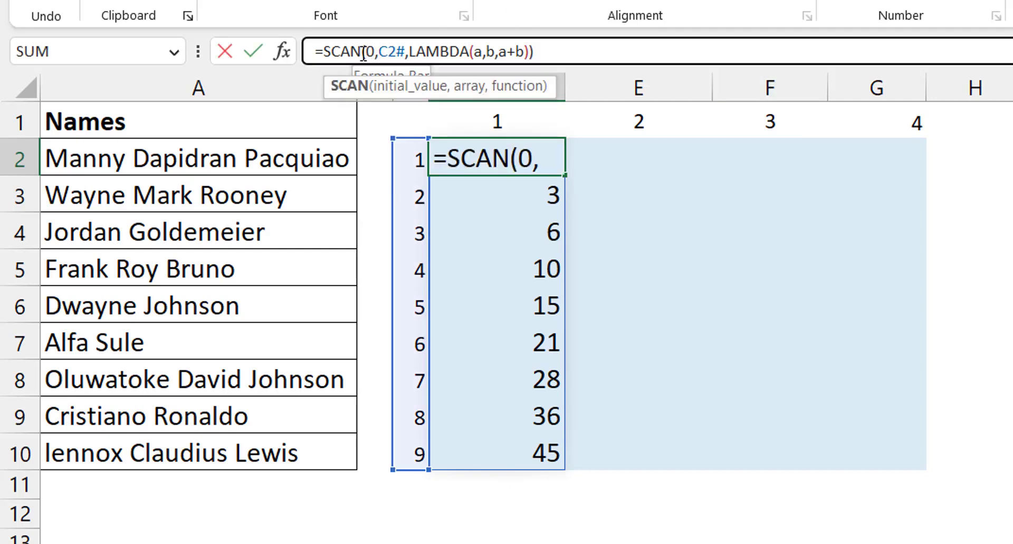
key("BackSpace")
key("BackSpace")
key("BackSpace")
key("BackSpace")
type("reduce")
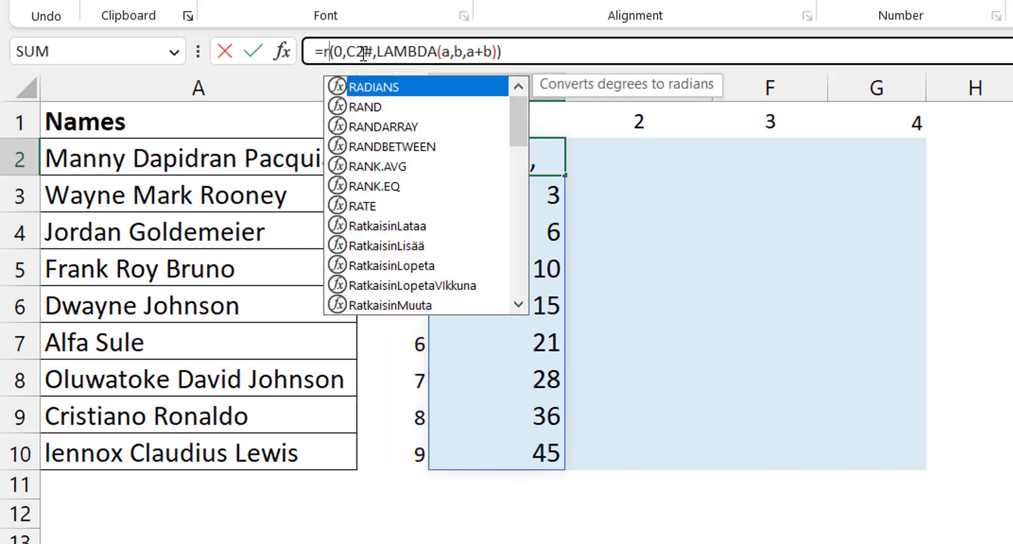
key("Return")
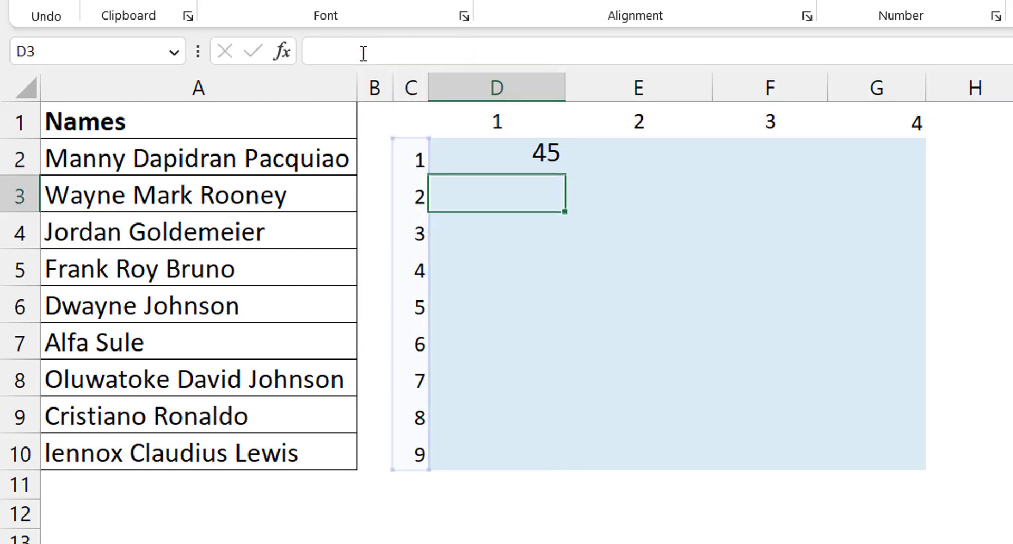
key("Up")
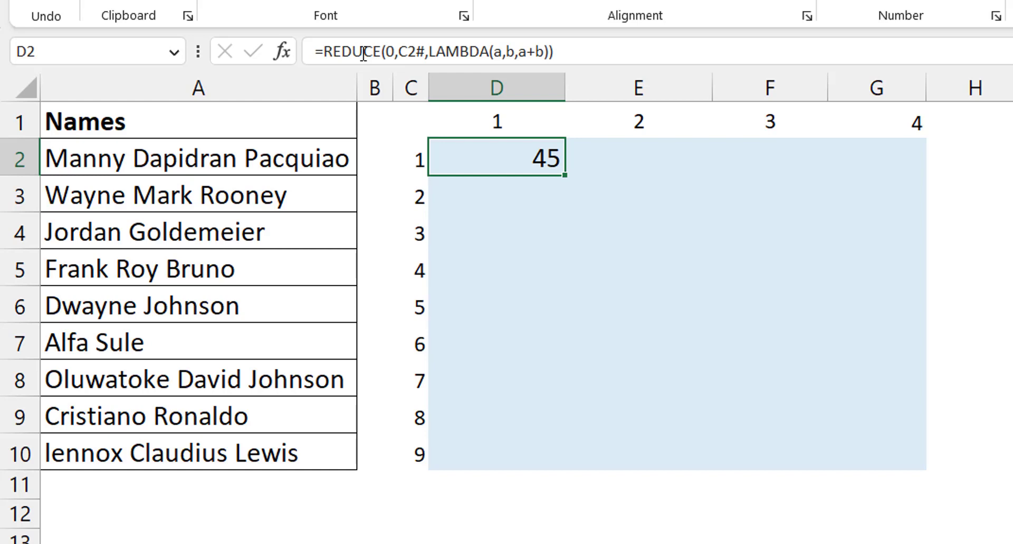
Enter the sample letters a in I2 and b in I3
key("Right")
key("Right")
key("Right")
key("Right")
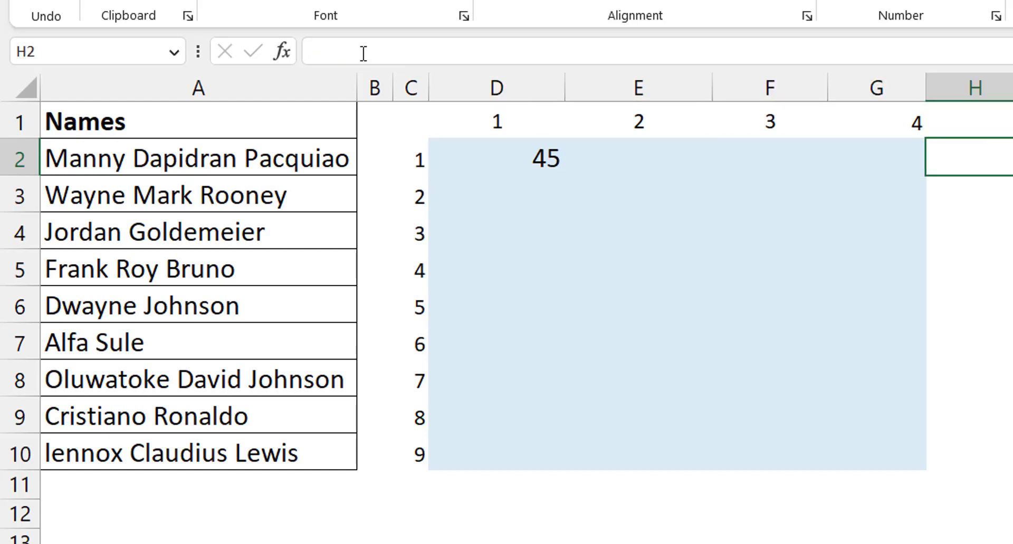
key("Right")
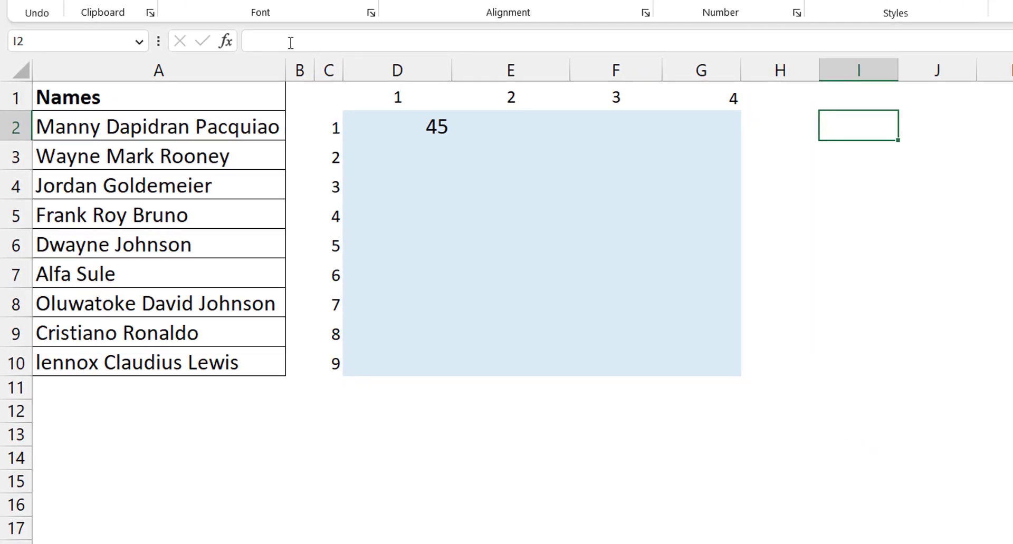
type("a")
key("Return")
type("b")
key("Up")
key("Right")
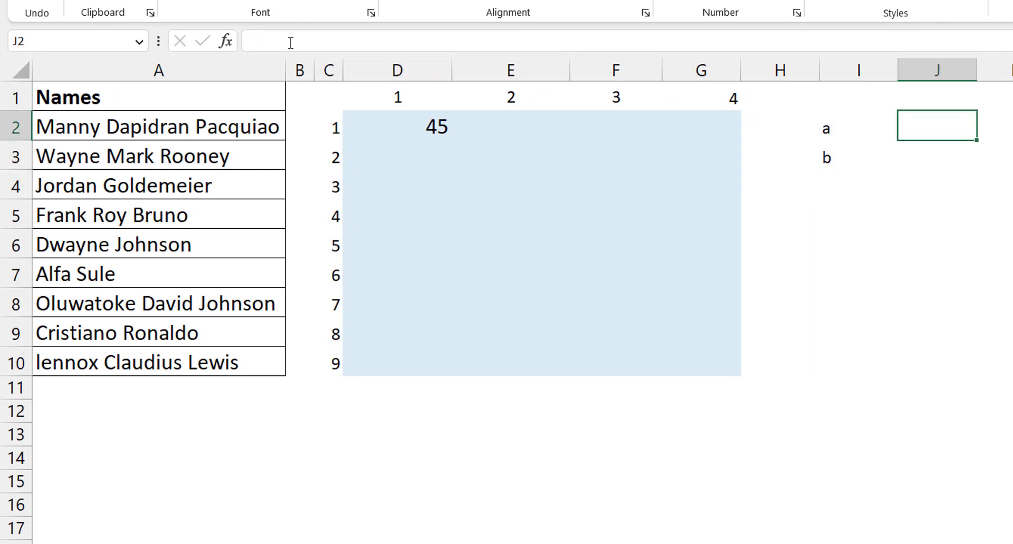
Change the text in I2 to ab and clear the letter from I3
key("Left")
key("Down")
key("Up")
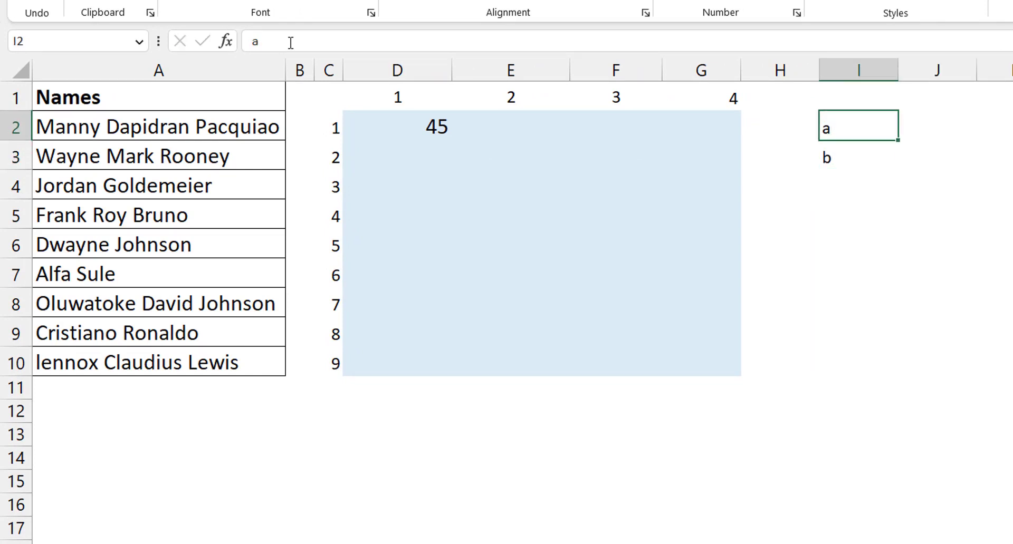
key("F2")
type("b")
key("Return")
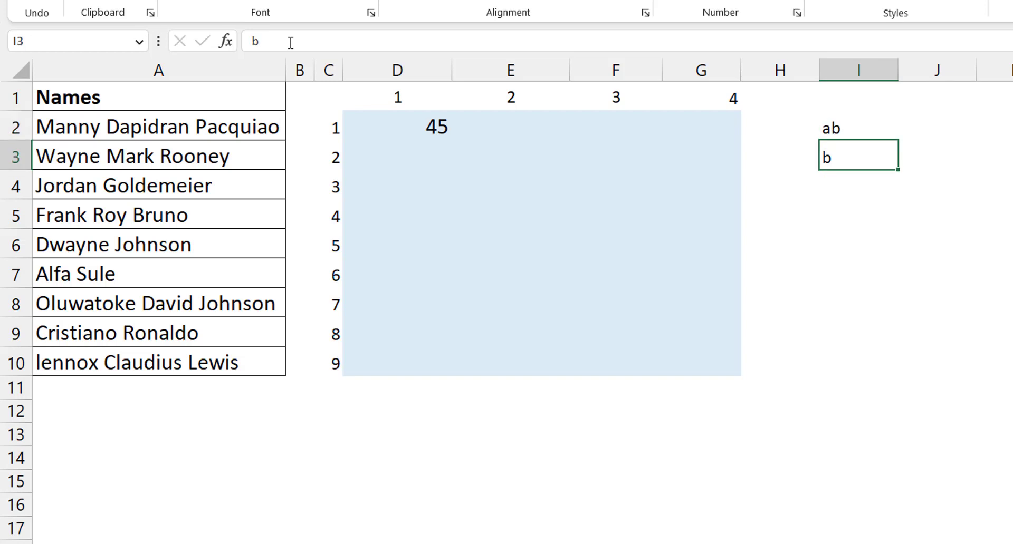
key("Delete")
key("Up")
key("Right")
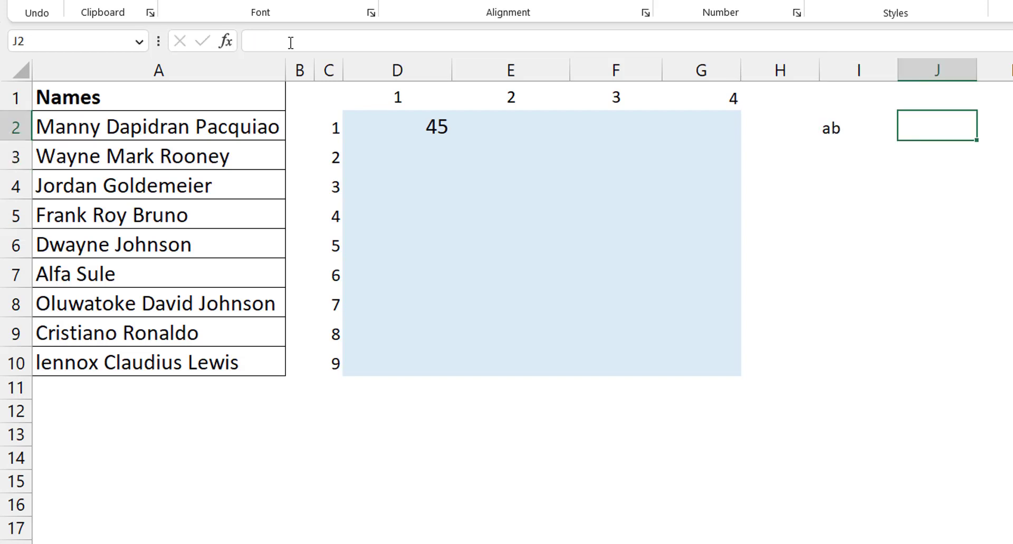
Enter the growing strings abc, abcd and abcde in I3, I4 and I5
key("Down")
key("Left")
type("abc")
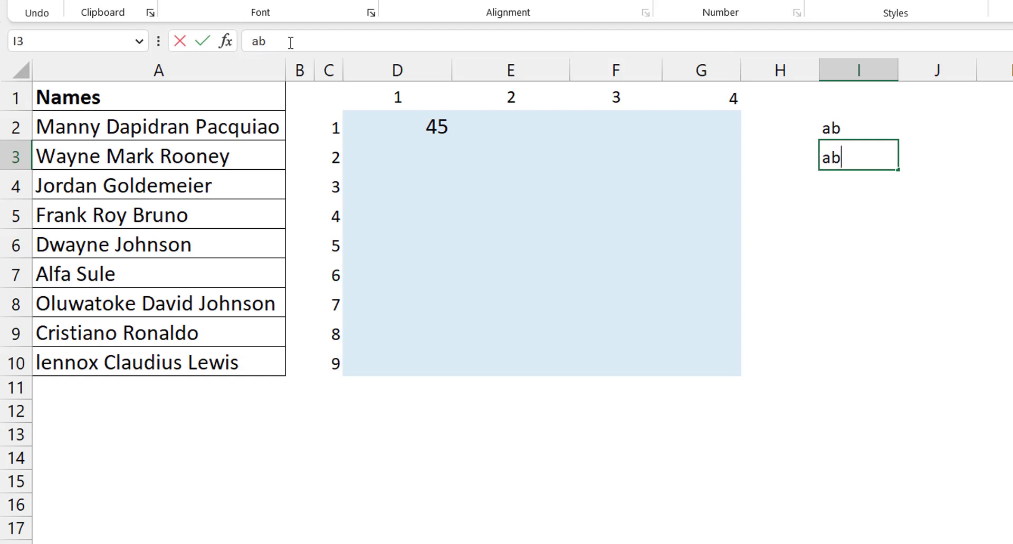
key("Return")
type("abcd")
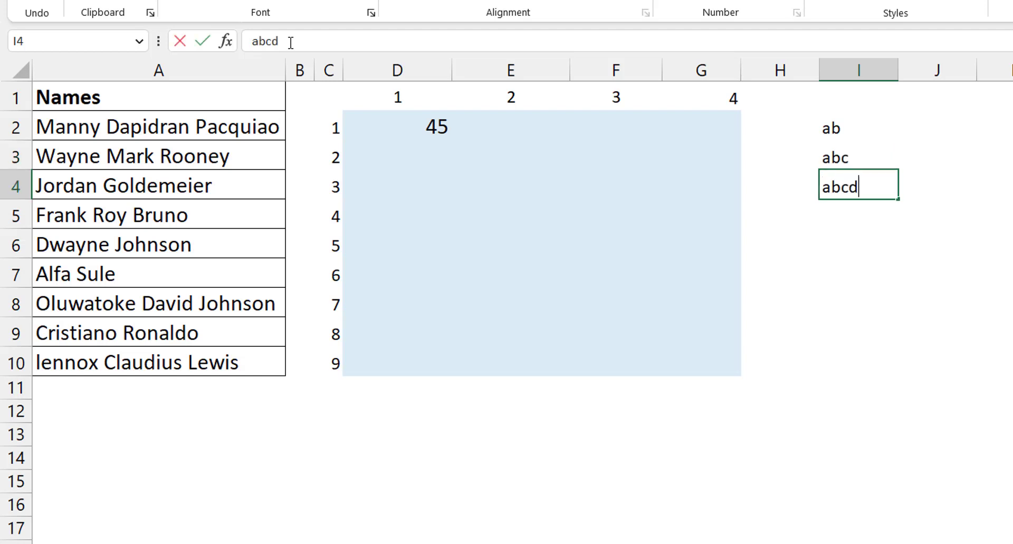
key("Return")
type("abd")
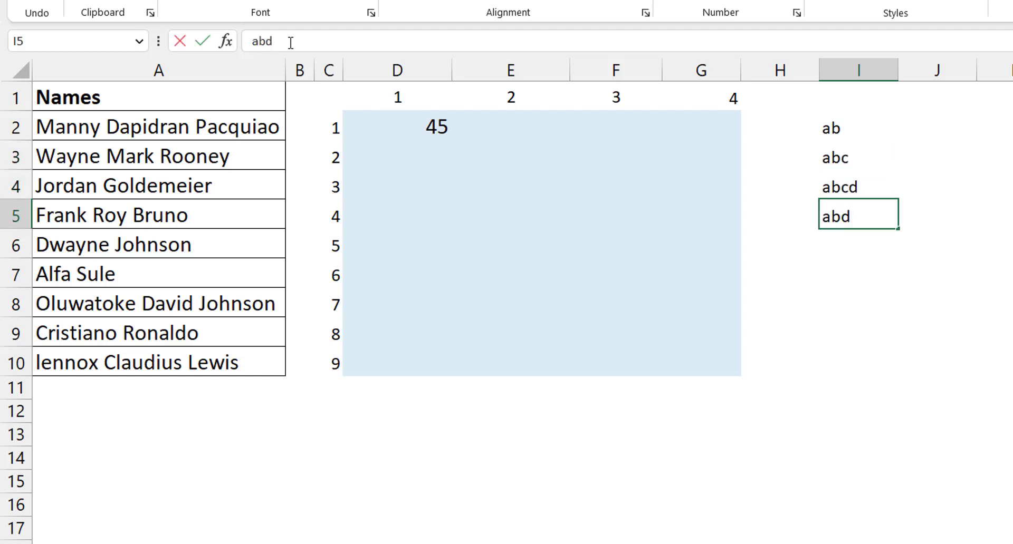
key("BackSpace")
type("cde")
key("Up")
Highlight the intermediate strings in I2:I4, and select the final string in I5 for comparison
key("Up")
key("Up")
key("shift+Down")
key("shift+Down")
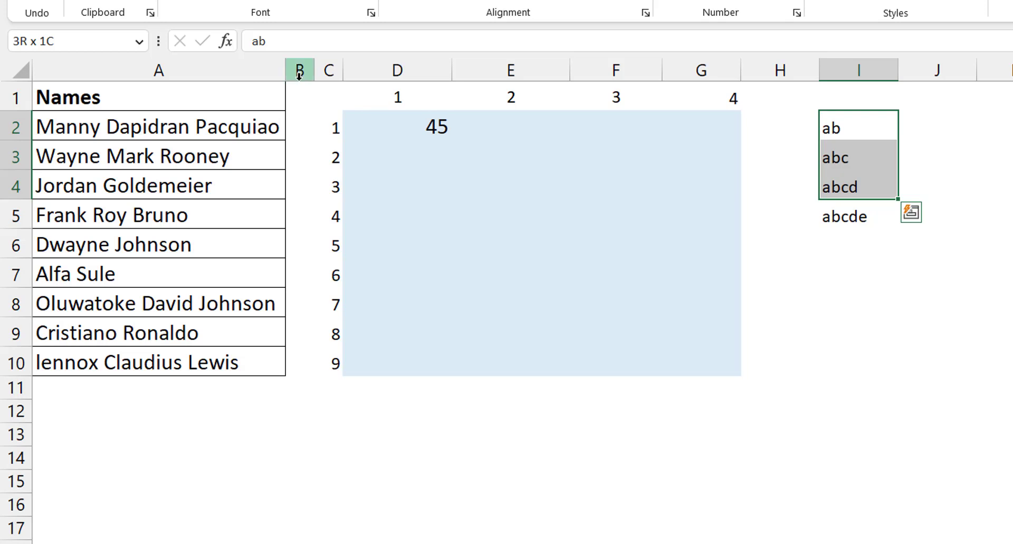
left_click(879, 218)
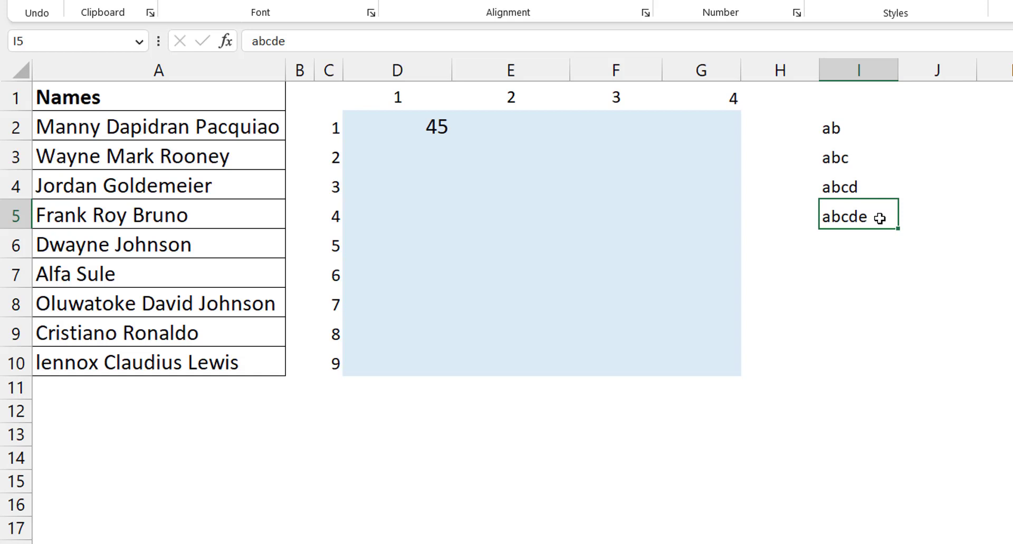
Clear the sample strings from I2:I5
key("Up")
key("Up")
key("Up")
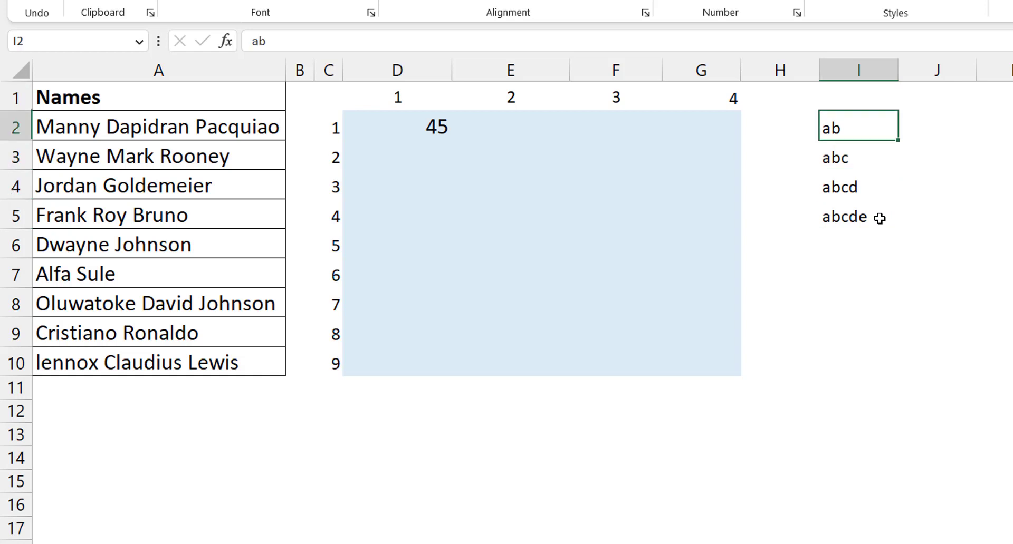
key("shift+Down")
key("shift+Down")
key("shift+Down")
key("Delete")
Clear D2 and start a new REDUCE formula there with an empty string "" as initial value and A2:A10 as array
key("Left")
key("Left")
key("Left")
key("Left")
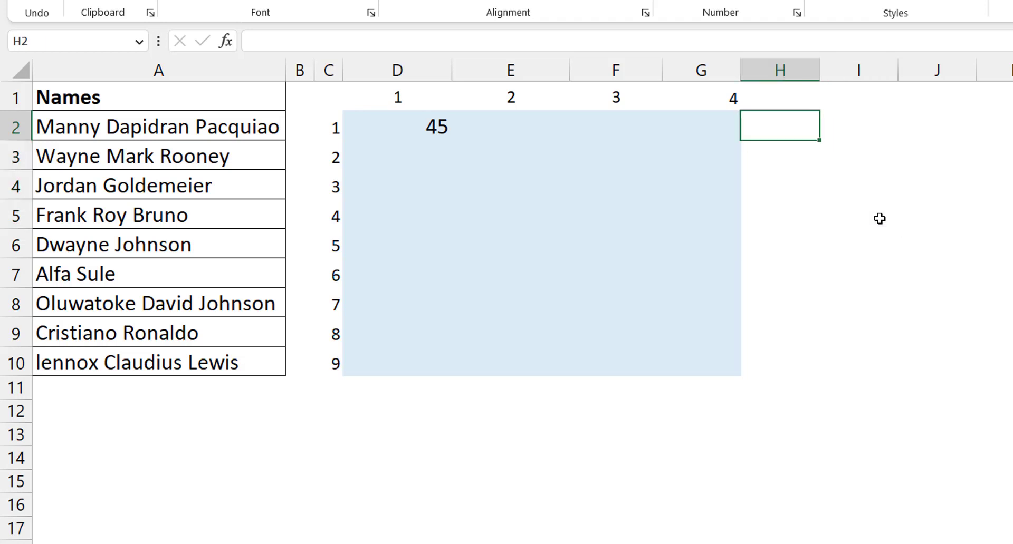
key("Left")
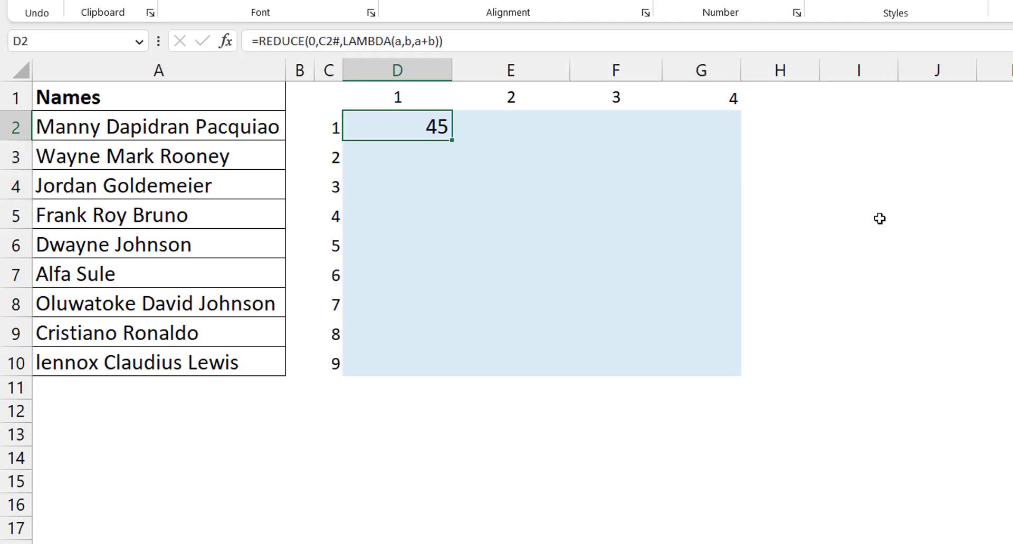
key("Delete")
type("=reduce")
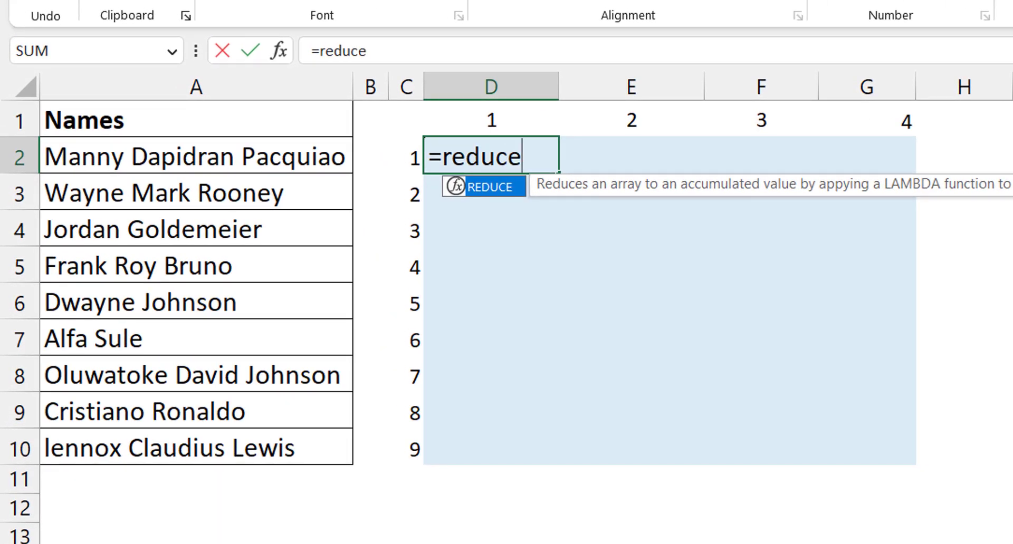
key("Tab")
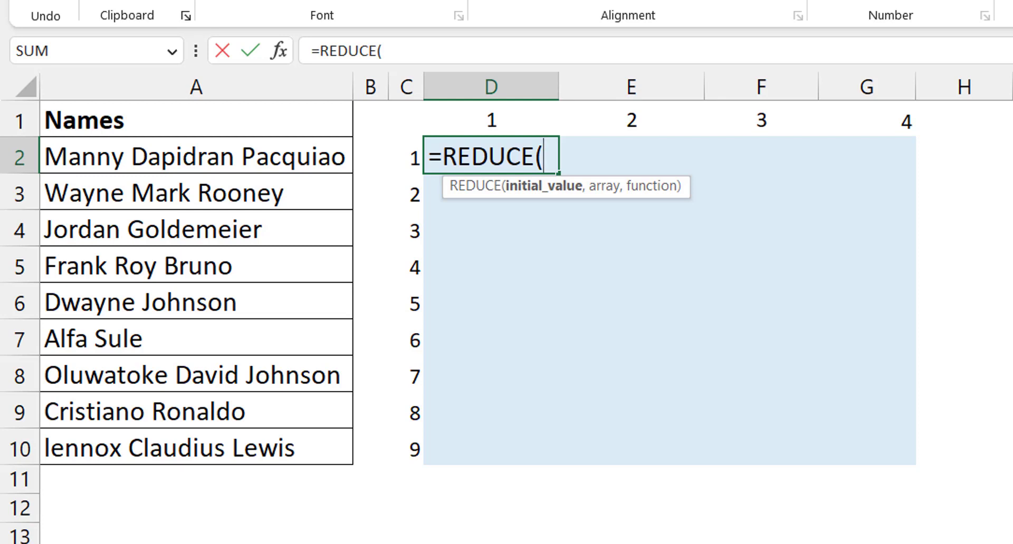
type("\"\",")
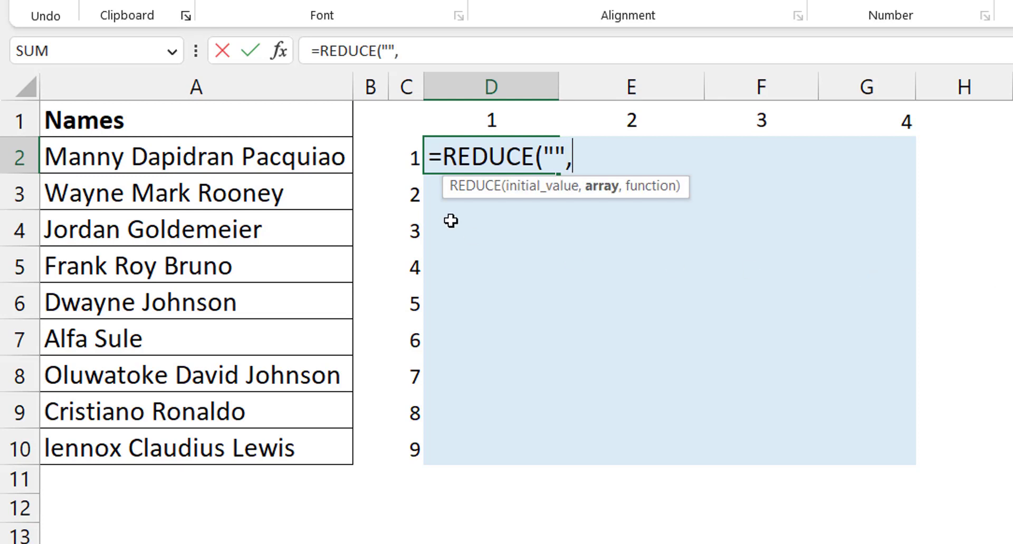
left_click(282, 160)
key("ctrl+shift+Down")
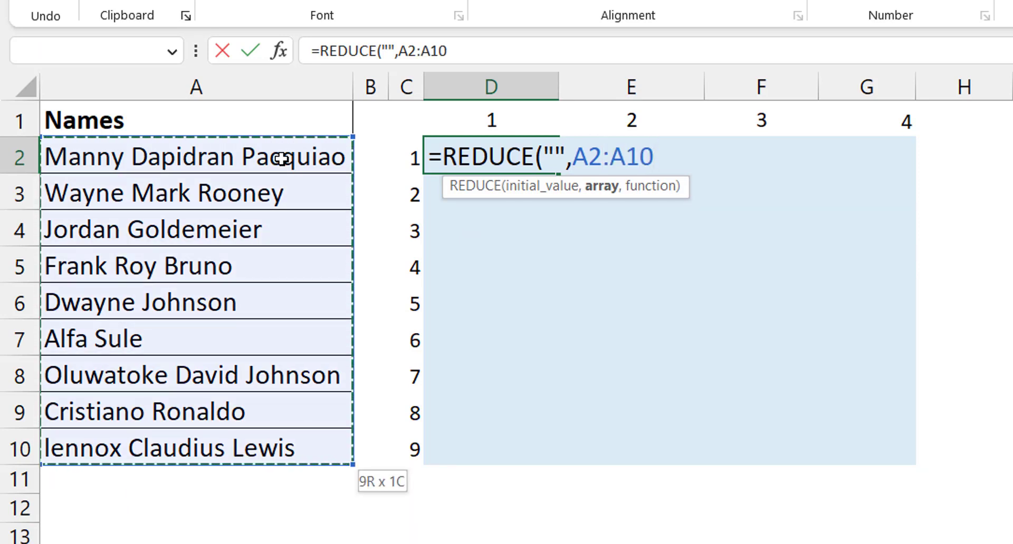
Add LAMBDA(a,b, as the REDUCE function, with its calculation starting as VSTACK(a, in the D2 formula
type(",lambda")
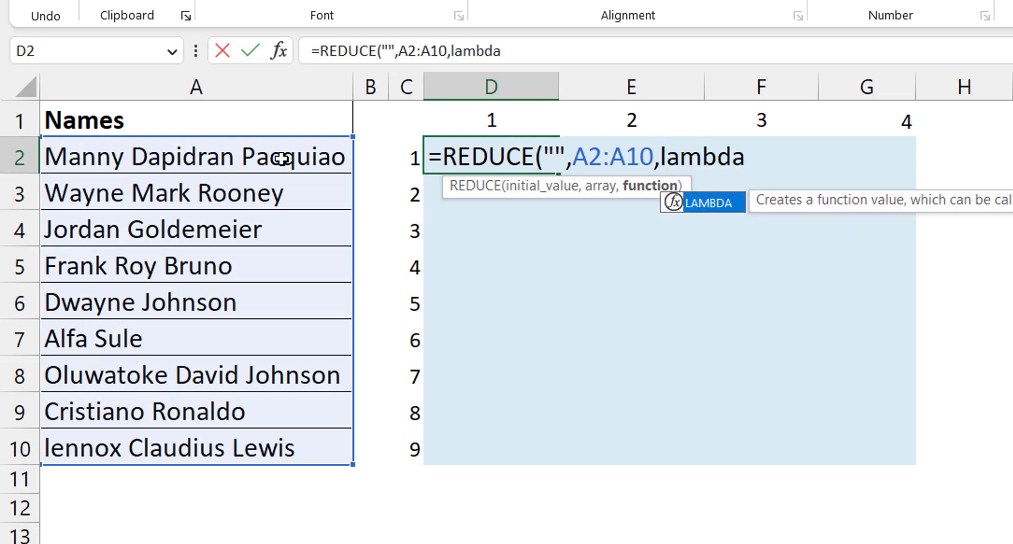
key("Tab")
type("a,b")
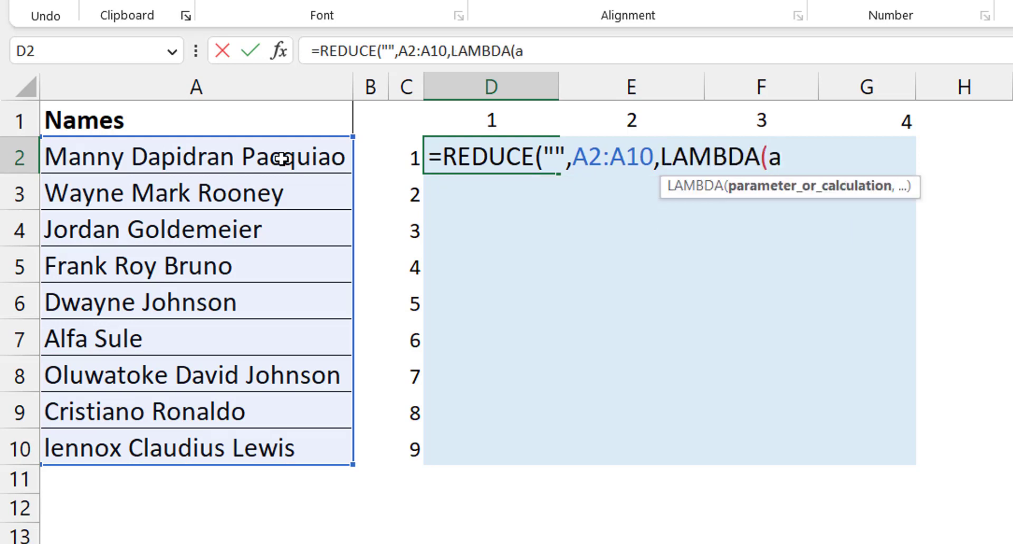
type(",")
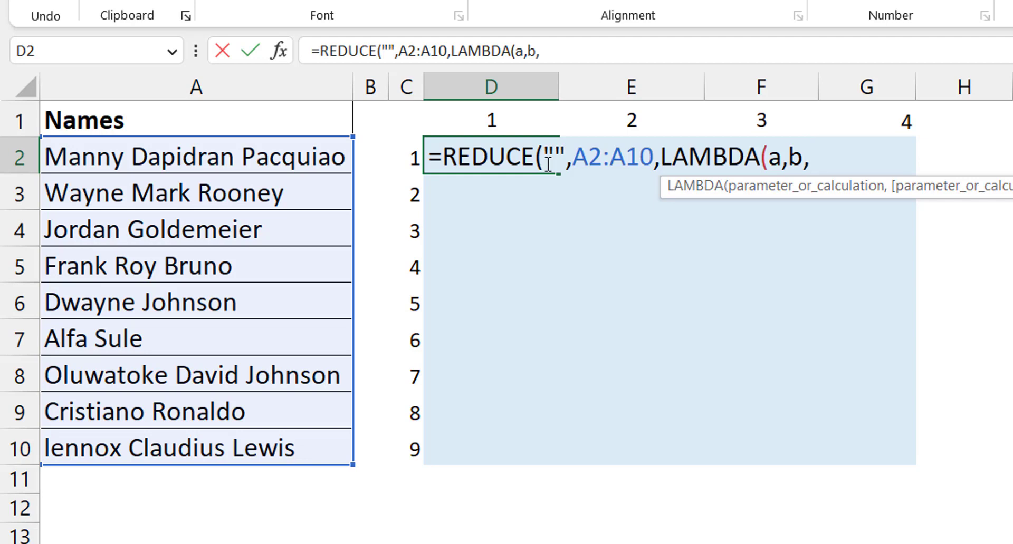
type("vsta")
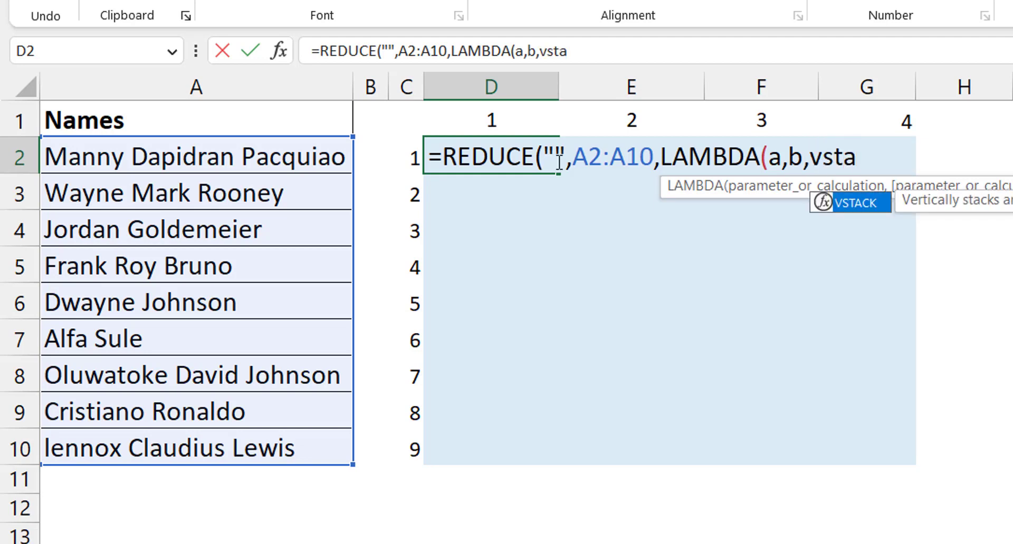
key("Tab")
type("a,")
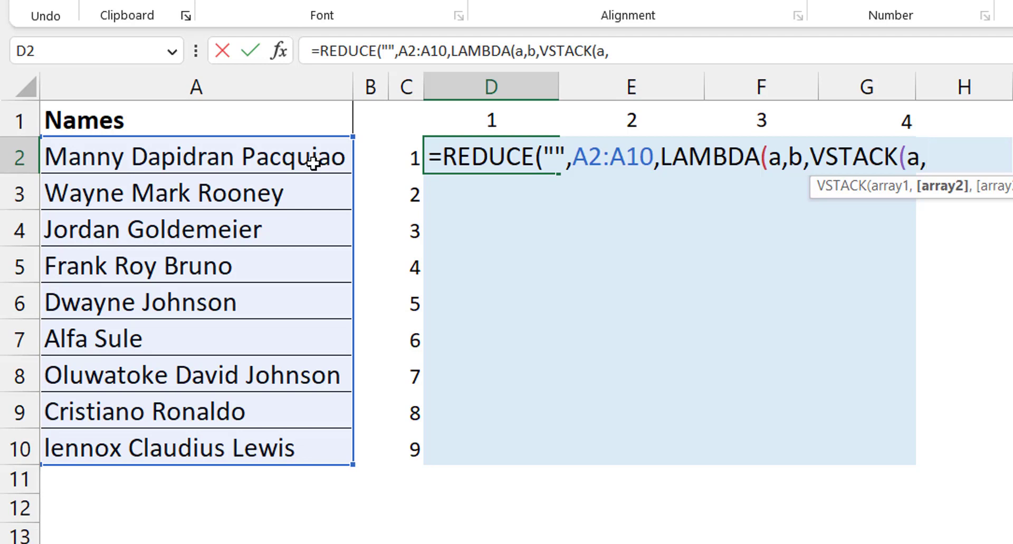
Complete the VSTACK with TEXTSPLIT(b," ") and enter the formula =REDUCE("",A2:A10,LAMBDA(a,b,VSTACK(a,TEXTSPLIT(b," ")))) in D2
type("textsplit")
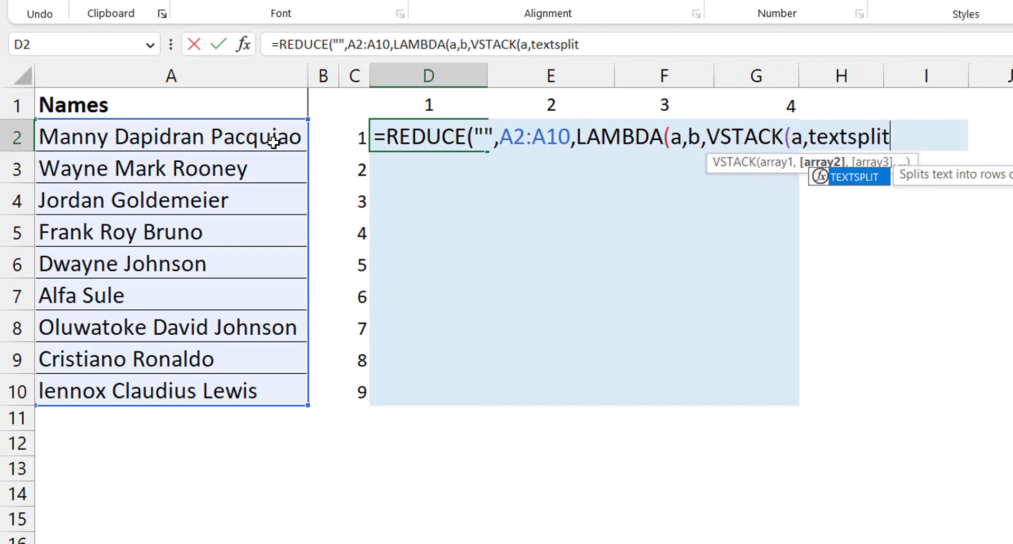
key("Tab")
type("b")
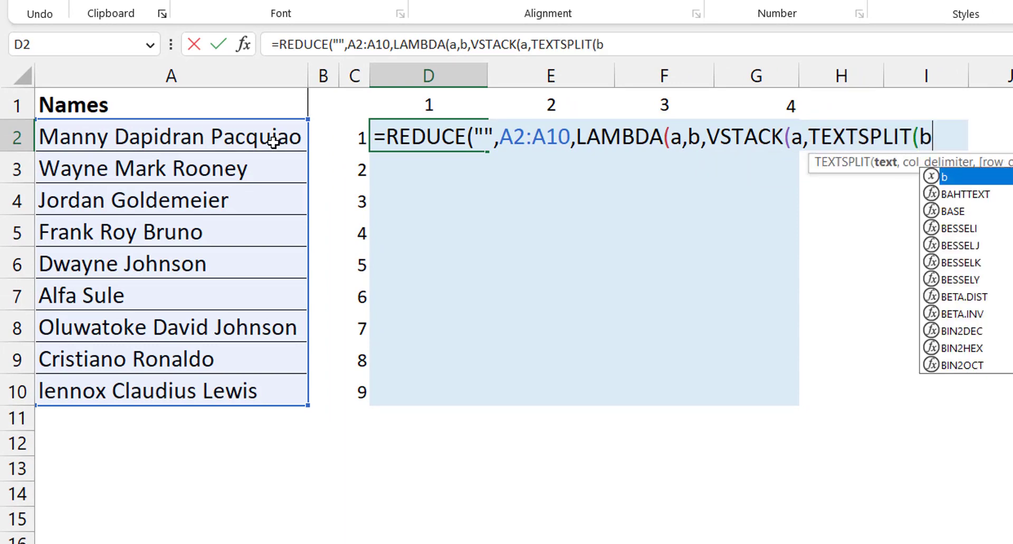
type(",\" \"")
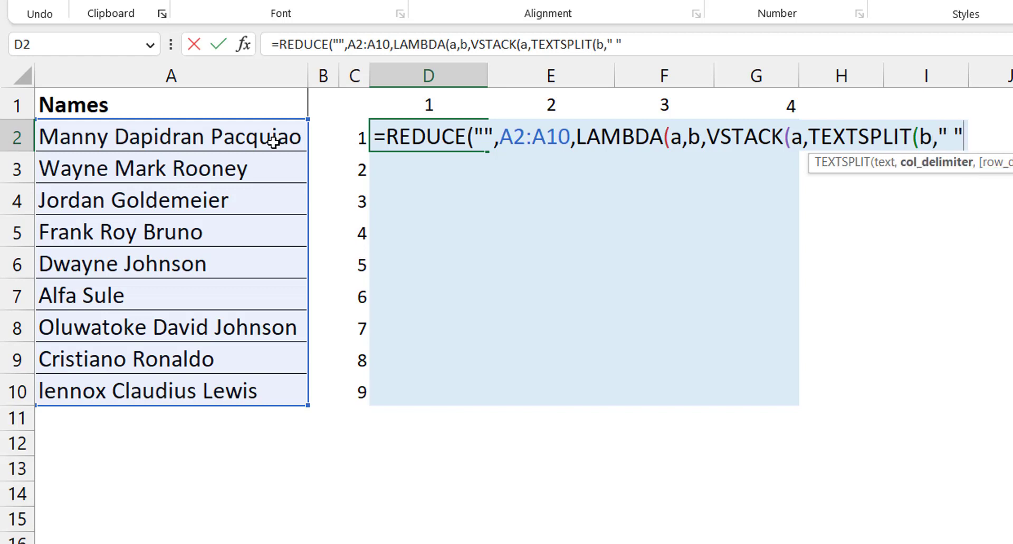
type(")")
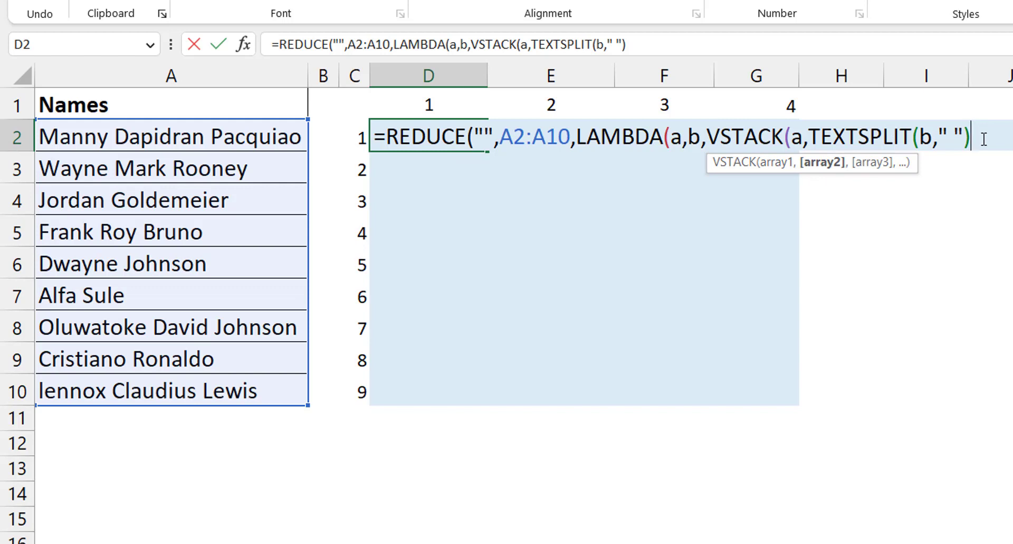
type("))")
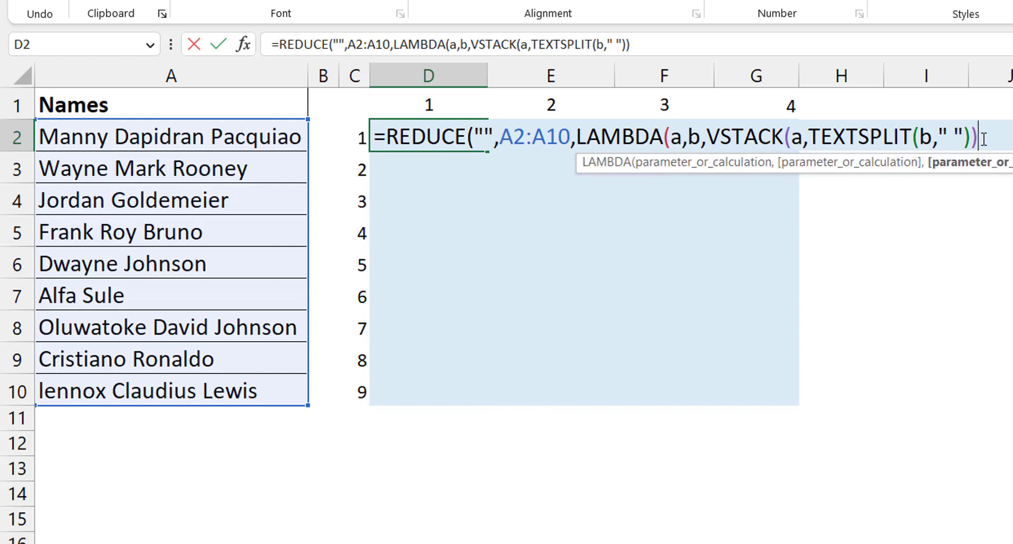
type(")")
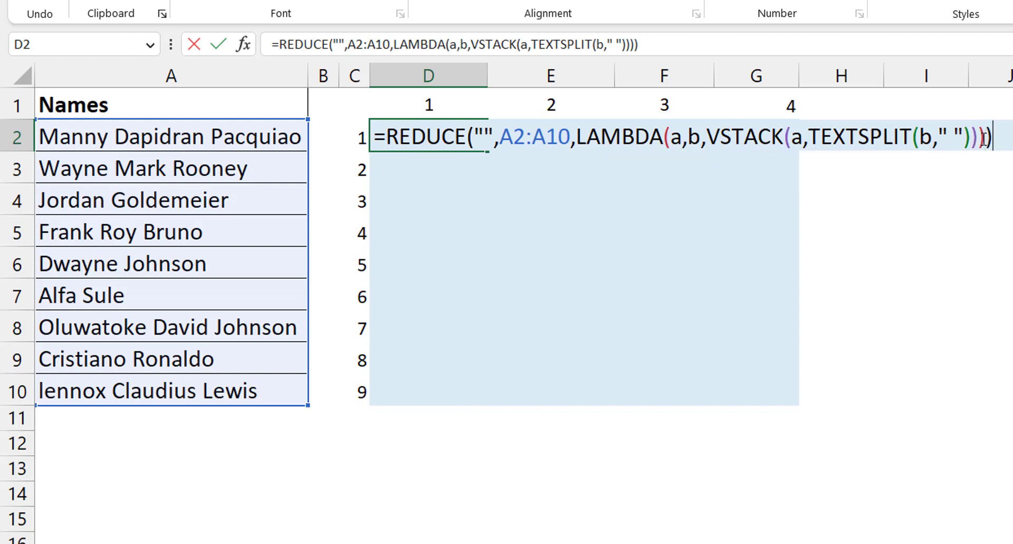
key("Return")
key("Up")
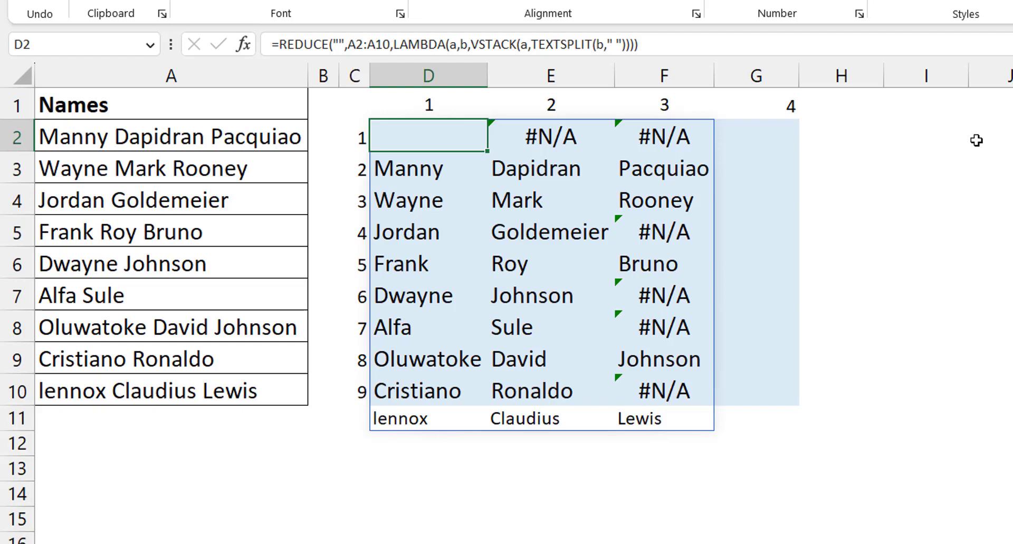
Wrap the D2 formula in DROP with 1 as the rows argument to remove the empty first row
left_click(283, 47)
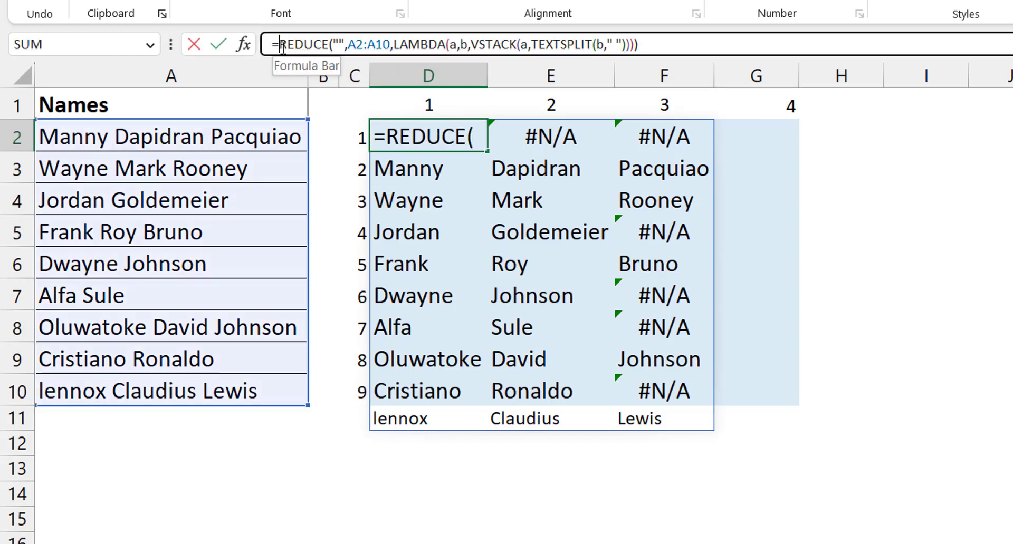
type("dr")
key("Tab")
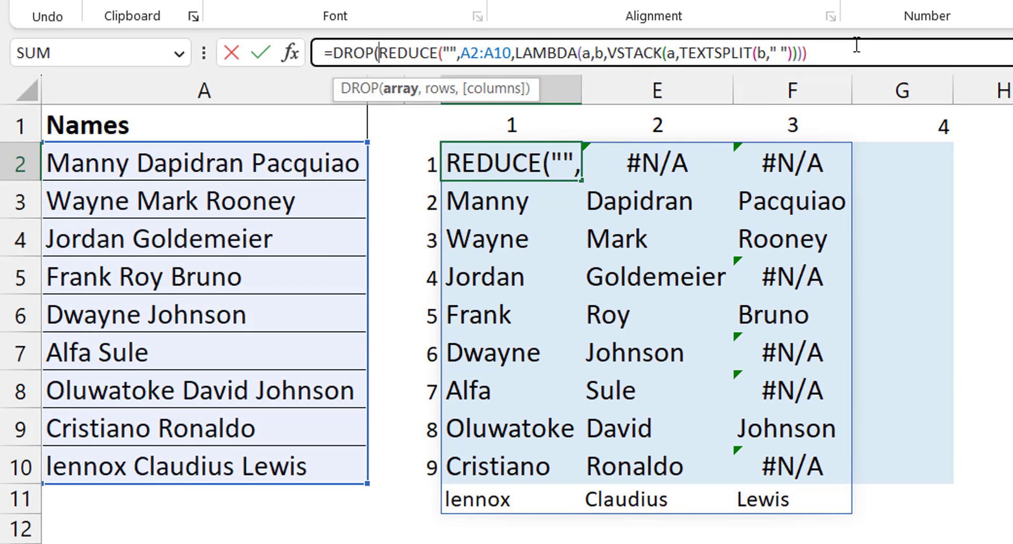
left_click(854, 46)
type(",\"\"")
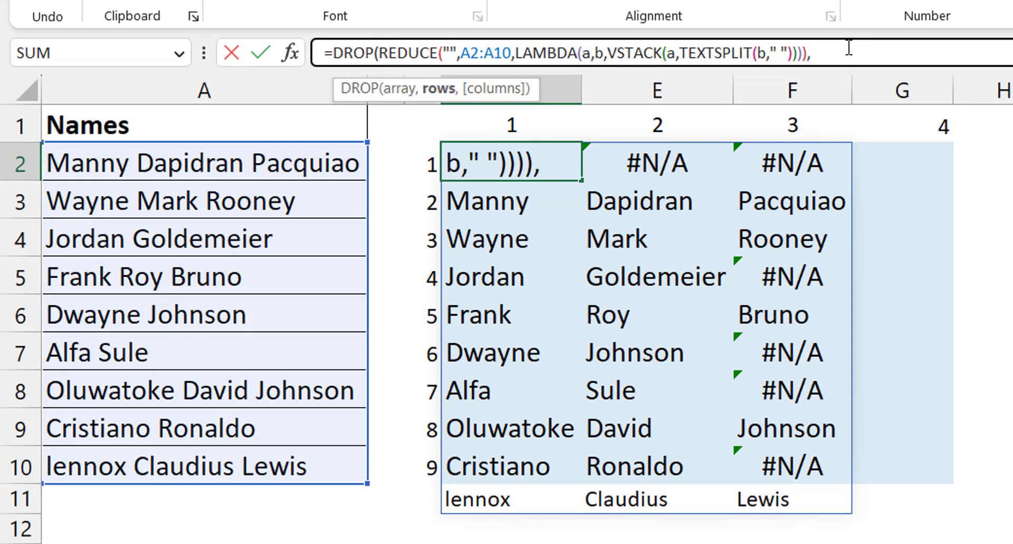
key("BackSpace")
key("BackSpace")
type("1")
key("Return")
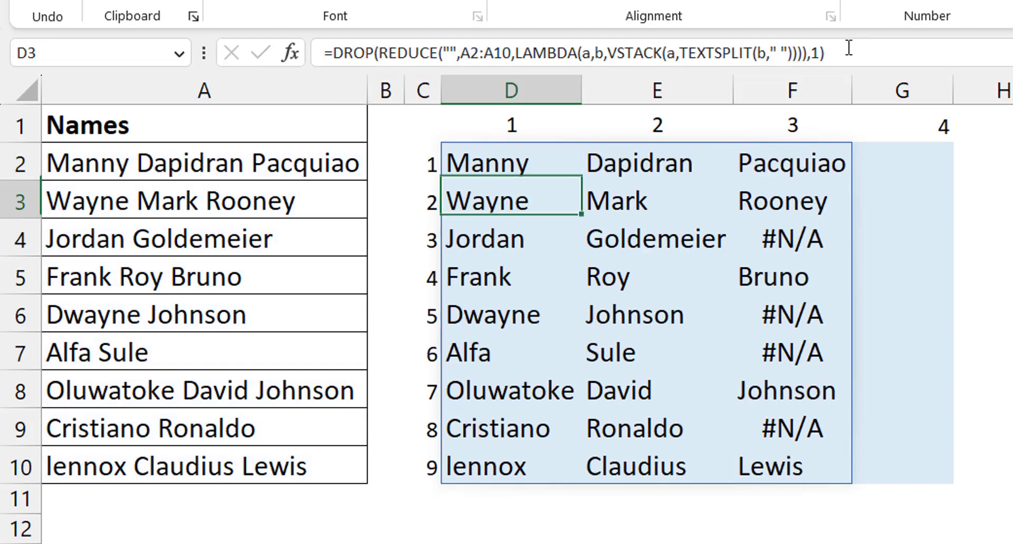
key("Up")
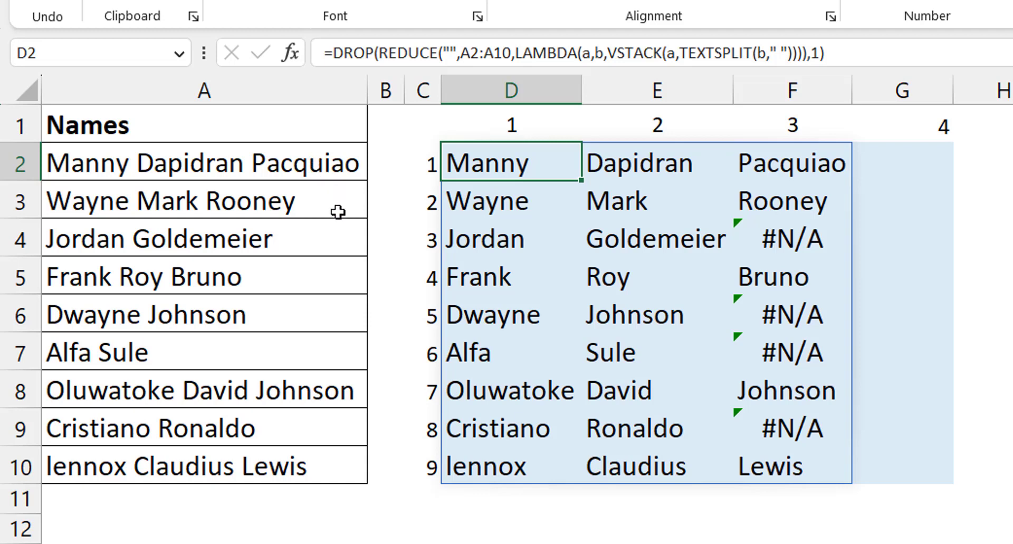
Wrap the D2 formula in IFNA with an empty string "" as the value replacing the #N/A errors
left_click(790, 239)
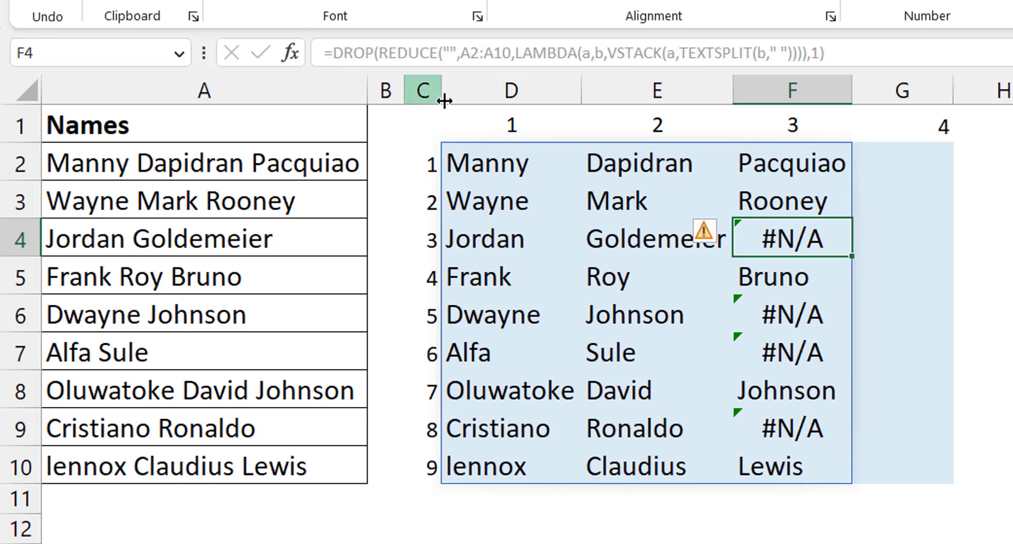
left_click(488, 161)
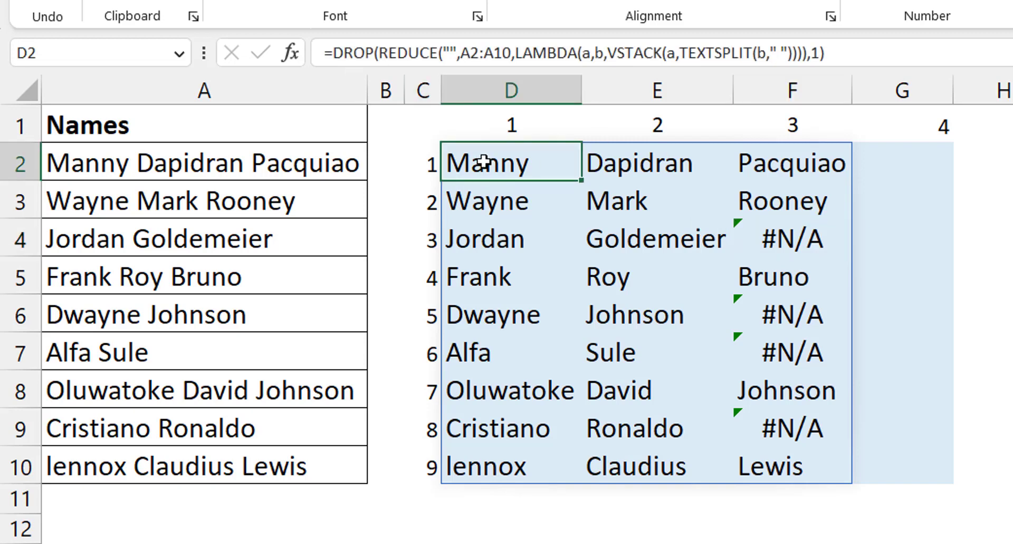
left_click(333, 59)
type("ifn")
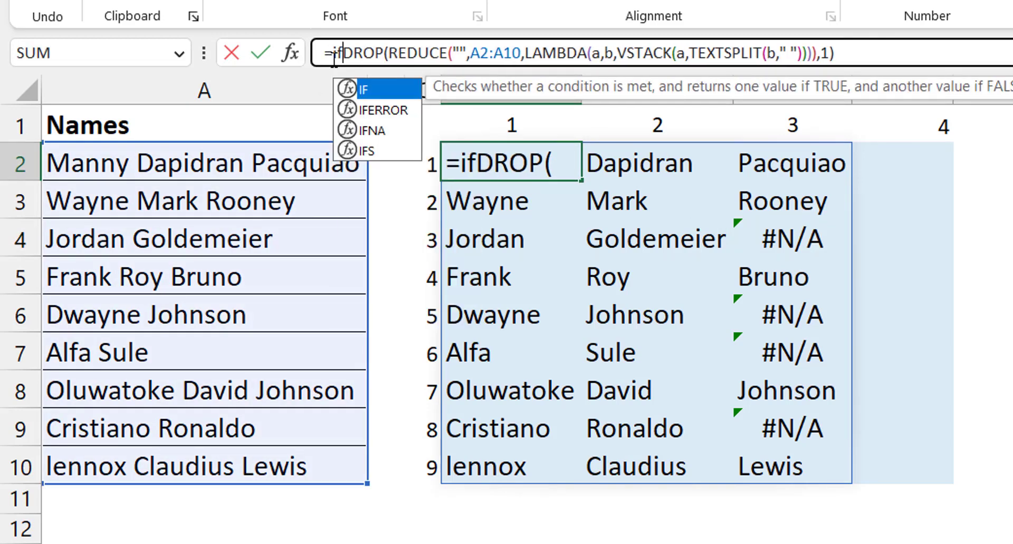
key("Tab")
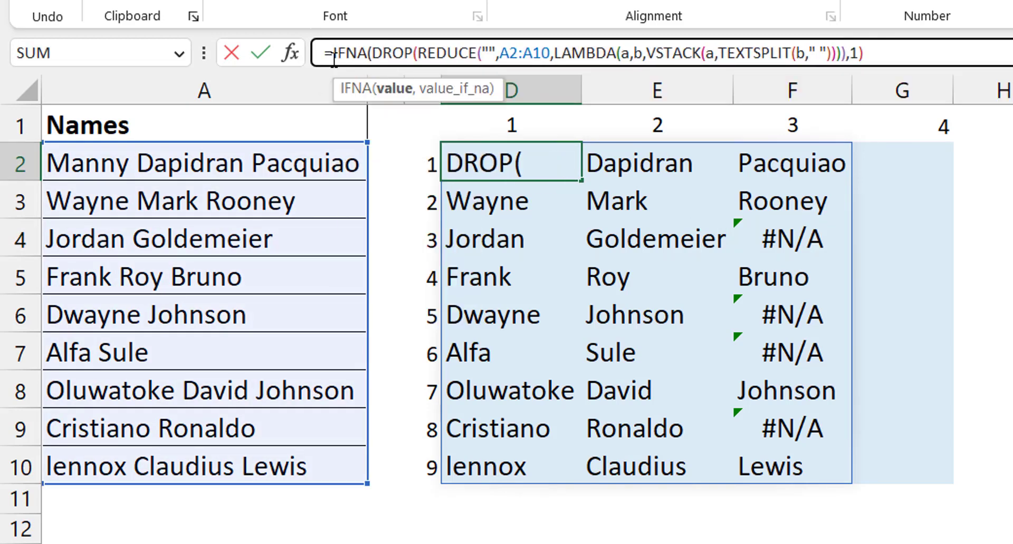
left_click(891, 58)
type(",\"\"")
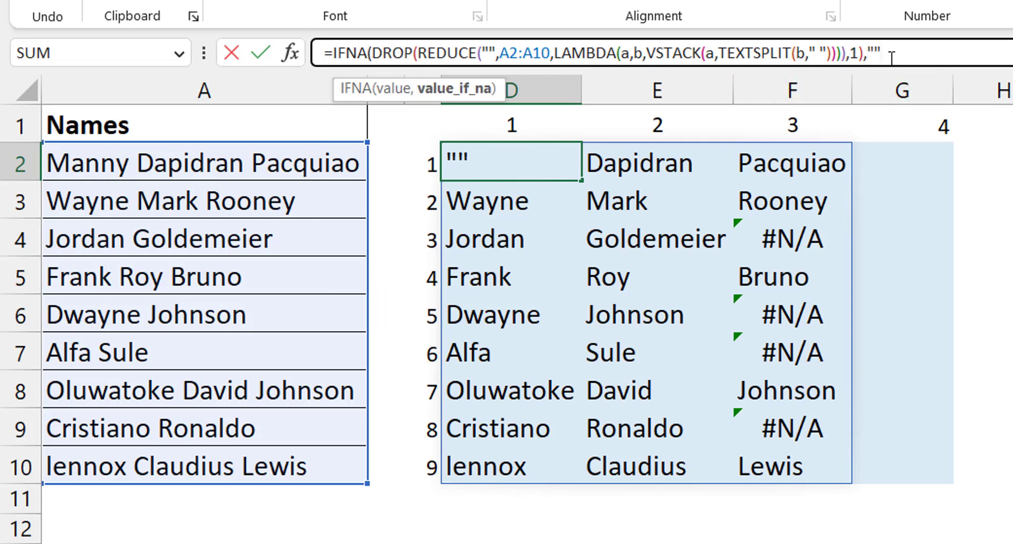
type(")")
key("Return")
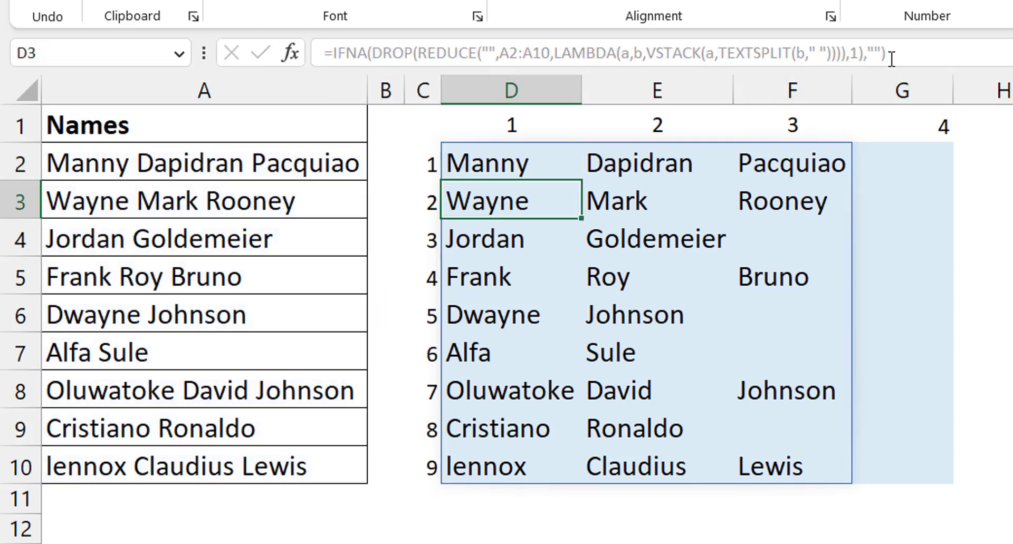
key("Up")
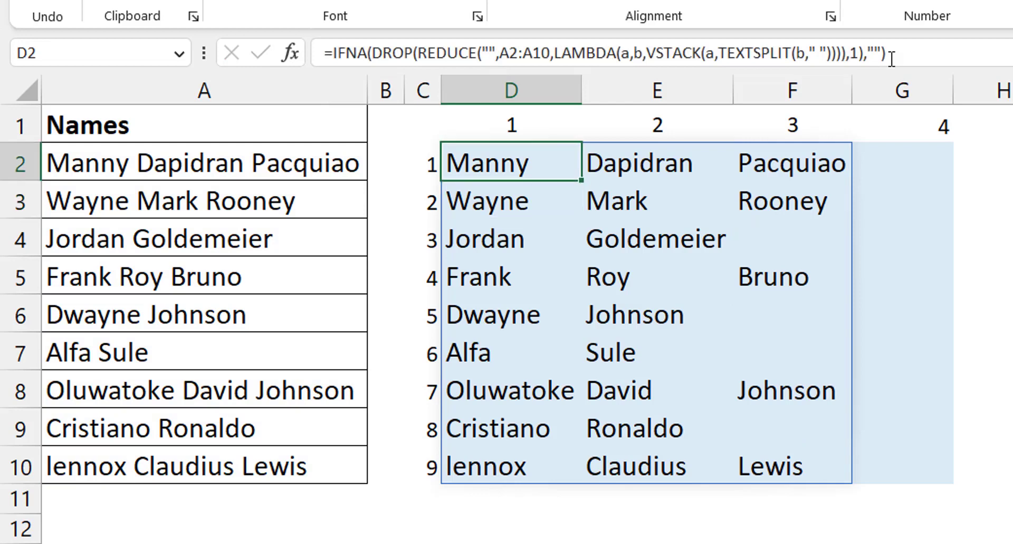
Append three more space-separated name parts to the name in A7 and check the spilled result of D2
left_click(235, 354)
double_click(235, 354)
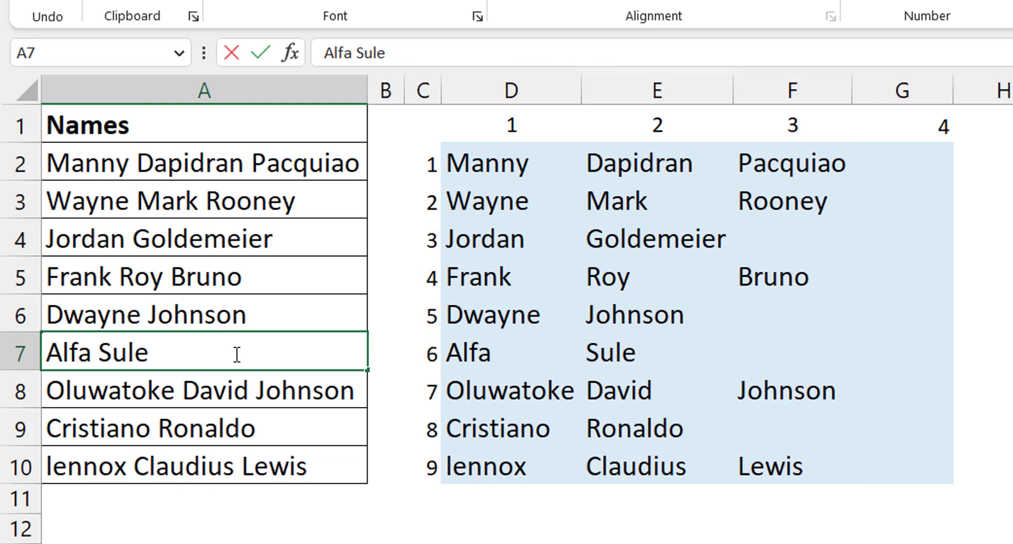
type("Olude")
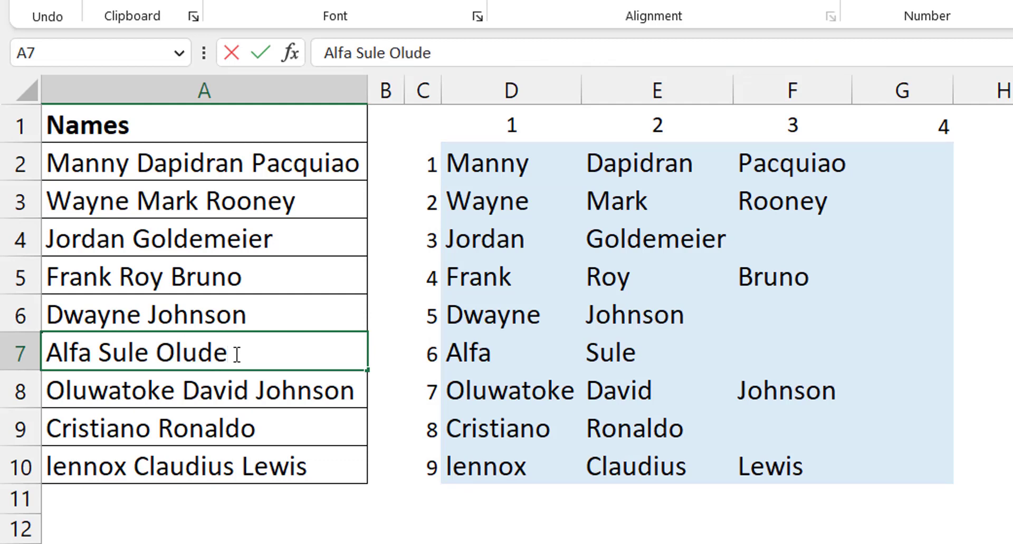
type(" Bill Clinton")
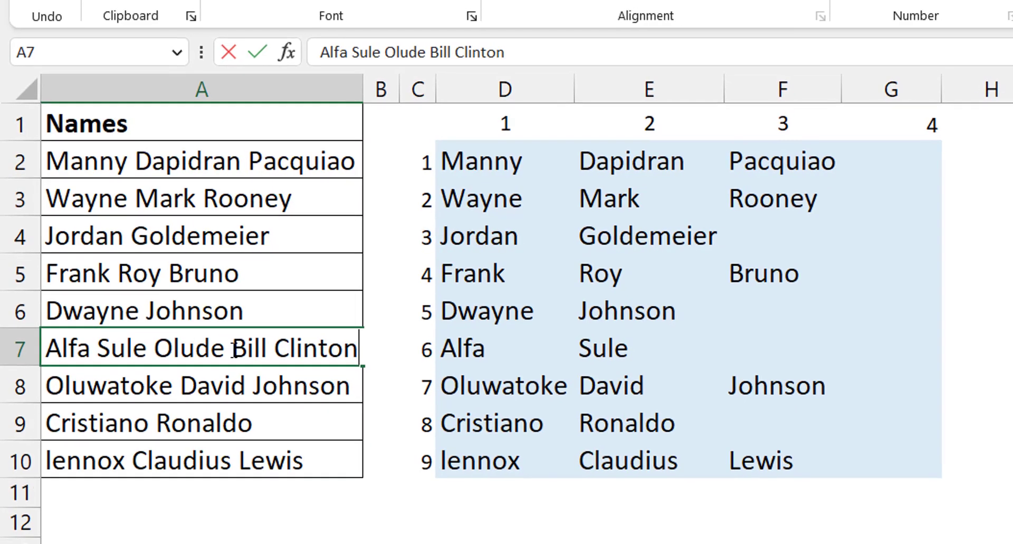
key("Return")
left_click(235, 350)
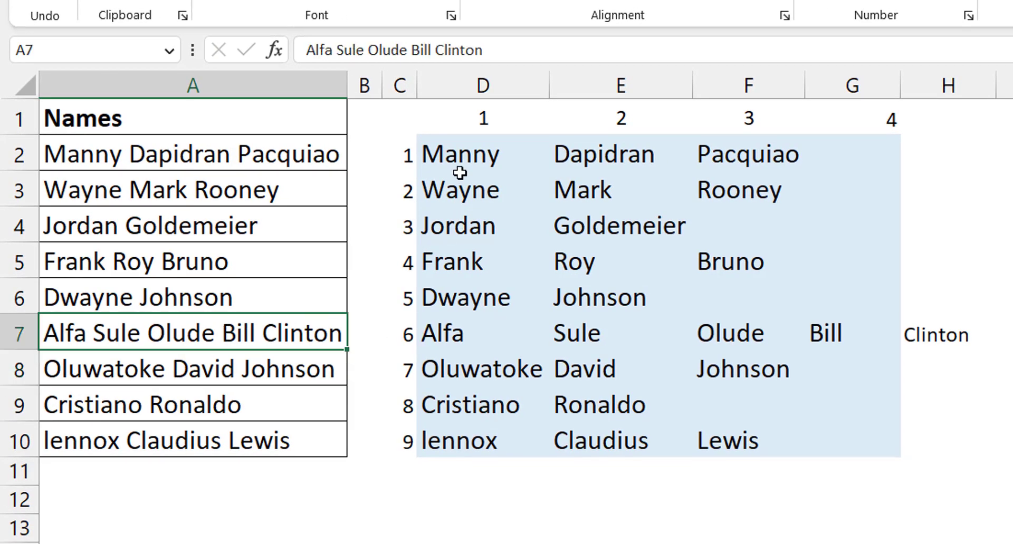
left_click(464, 154)
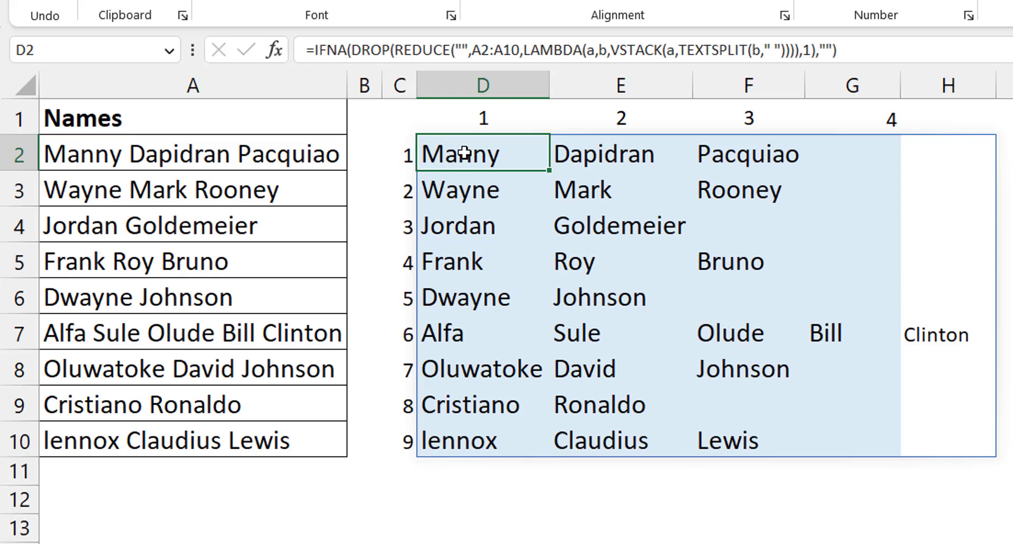
Remove the last name part from A7 and select the source names in A2:A10
left_click(269, 324)
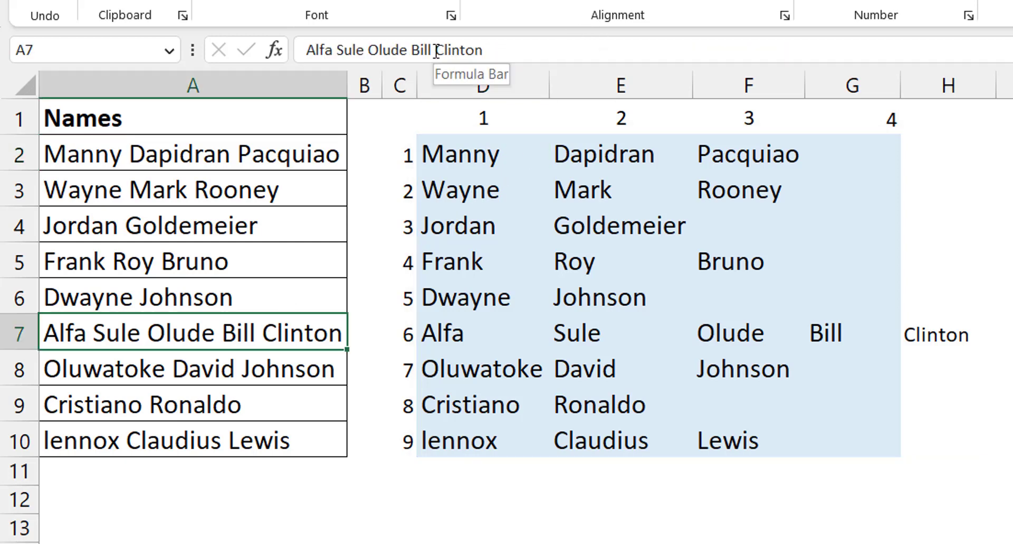
left_click_drag(436, 50, 537, 51)
key("BackSpace")
key("Return")
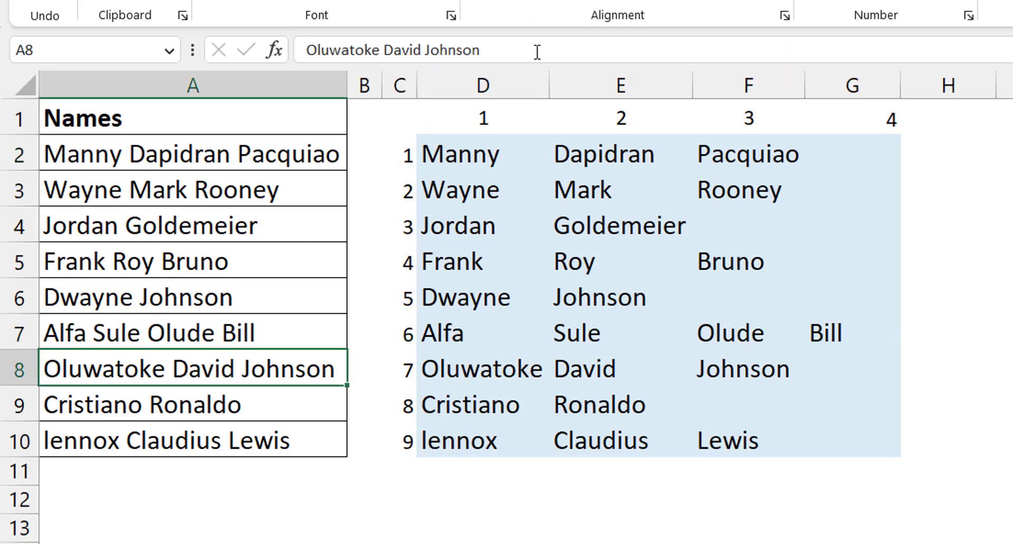
left_click(483, 153)
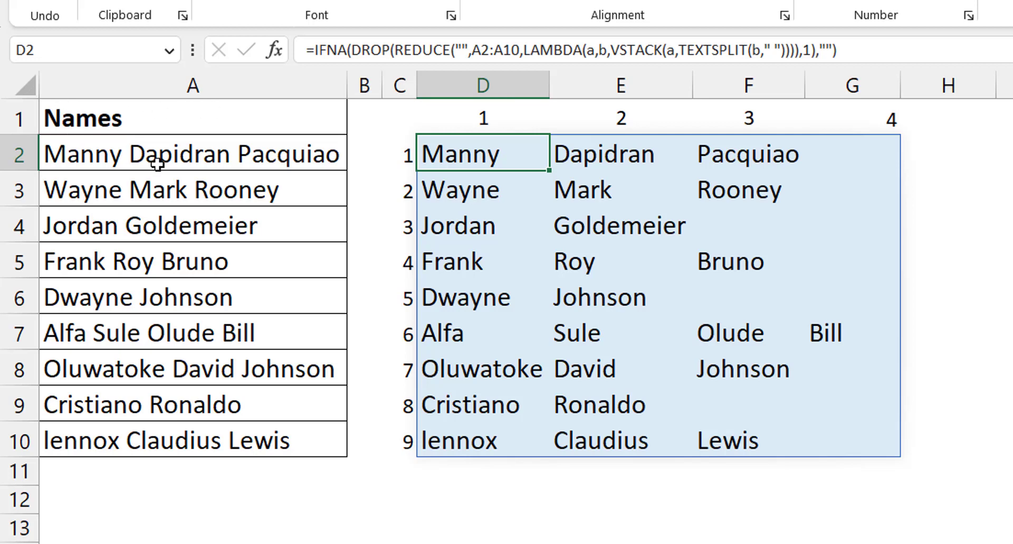
left_click_drag(191, 154, 225, 442)
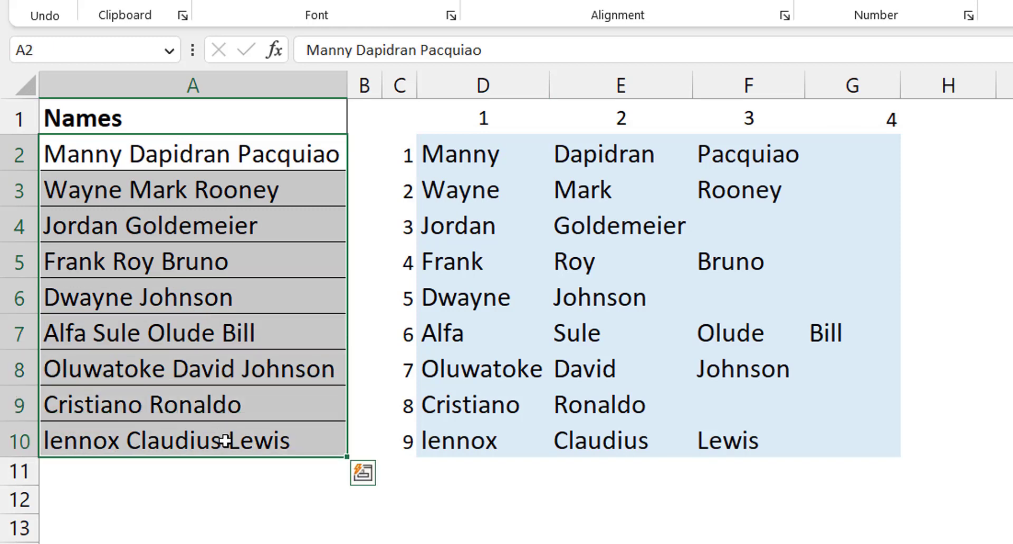